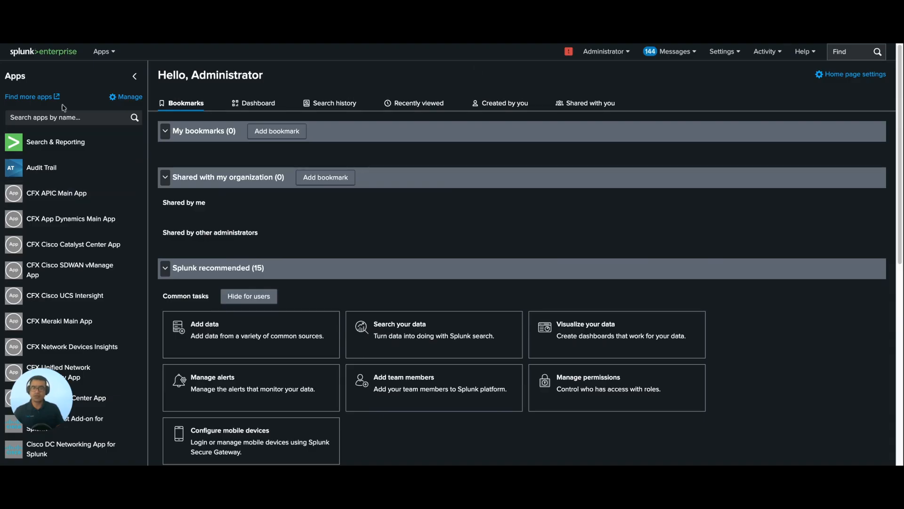
Search the apps for "mcp" and open the Splunk MCP Server app
click(60, 121)
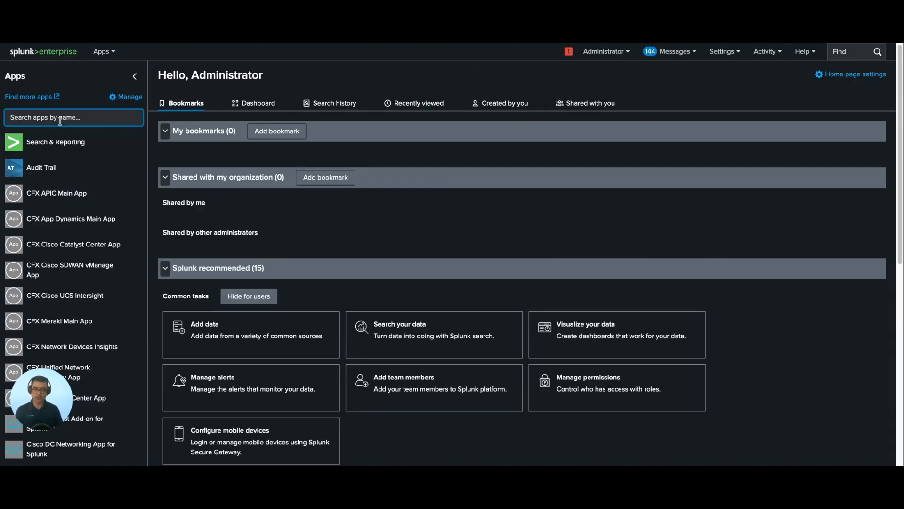
text(mcp)
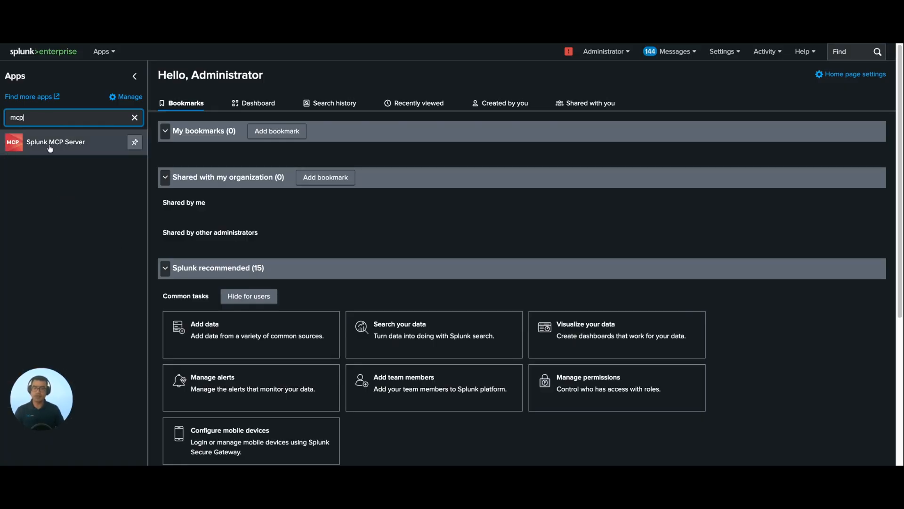
click(50, 147)
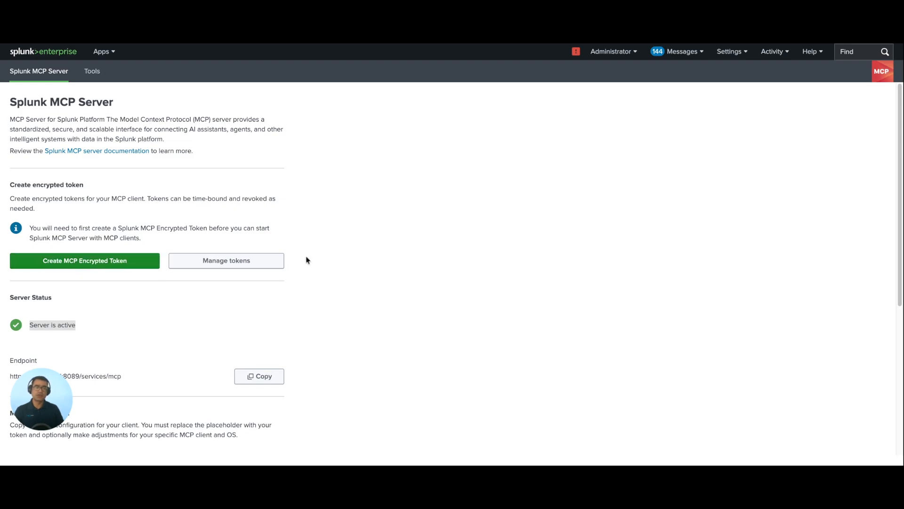
Open the Splunk MCP server documentation and read the token creation steps on the "Connecting to the MCP Server and settings" page
click(126, 151)
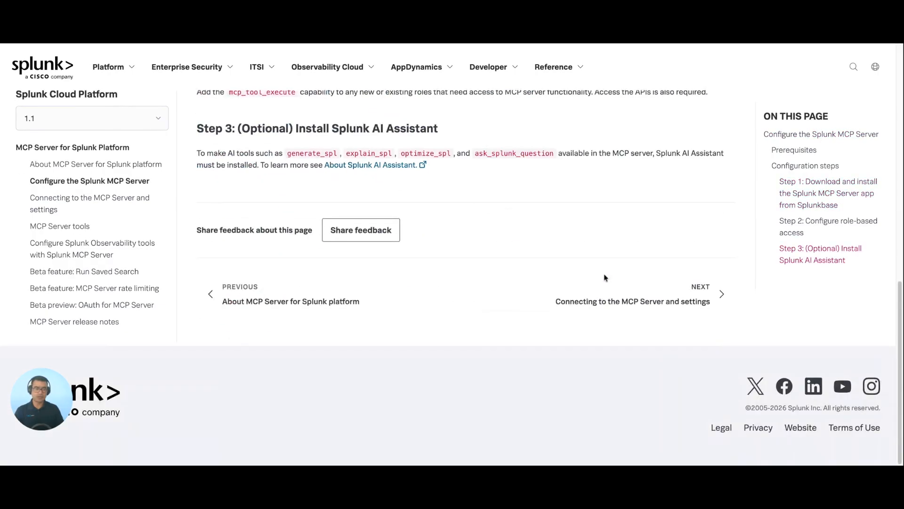
click(696, 286)
scroll(222, 140, down, 10)
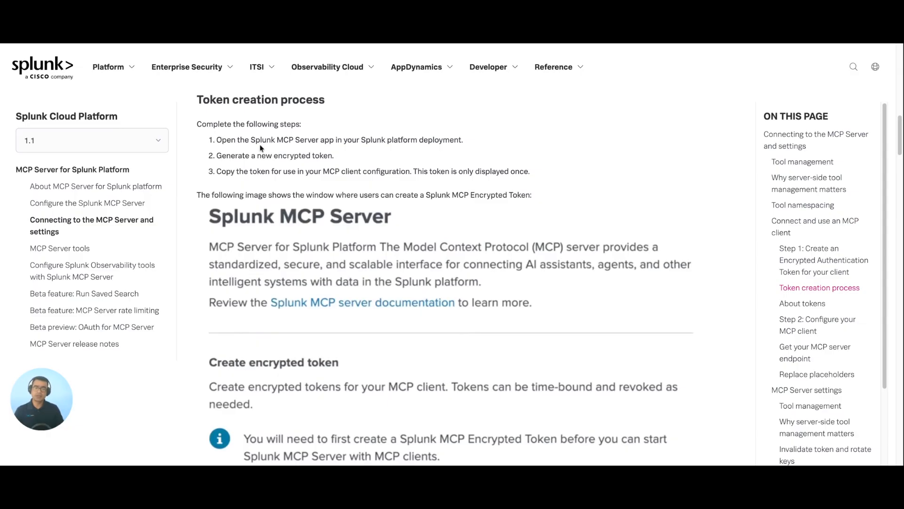
drag(464, 140, 347, 170)
click(279, 170)
drag(271, 170, 215, 175)
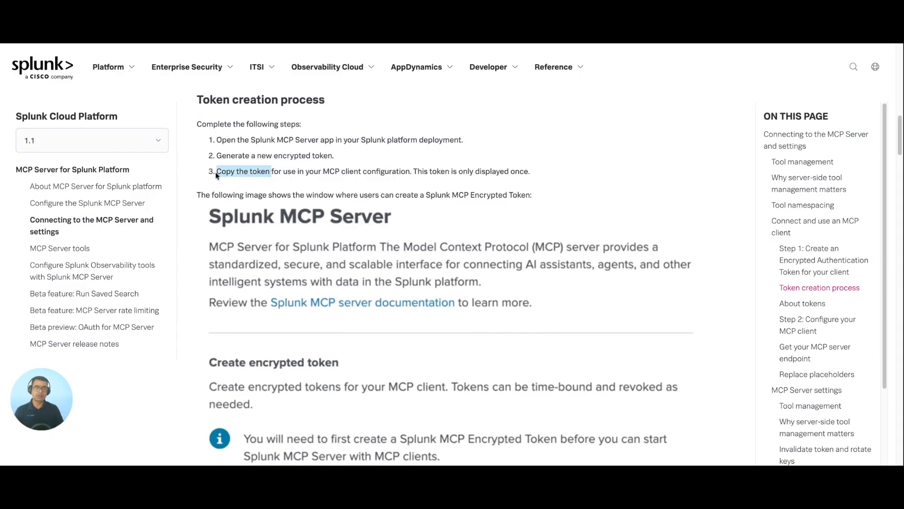
Review the documentation's example windows for the server endpoint and the Create MCP Encrypted Token form
scroll(215, 175, down, 3)
scroll(493, 187, down, 6)
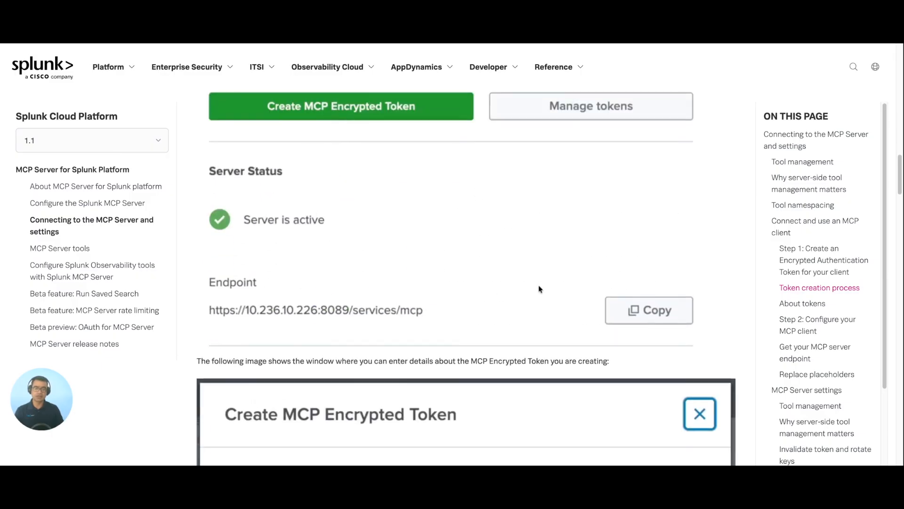
scroll(561, 274, down, 3)
scroll(532, 307, down, 7)
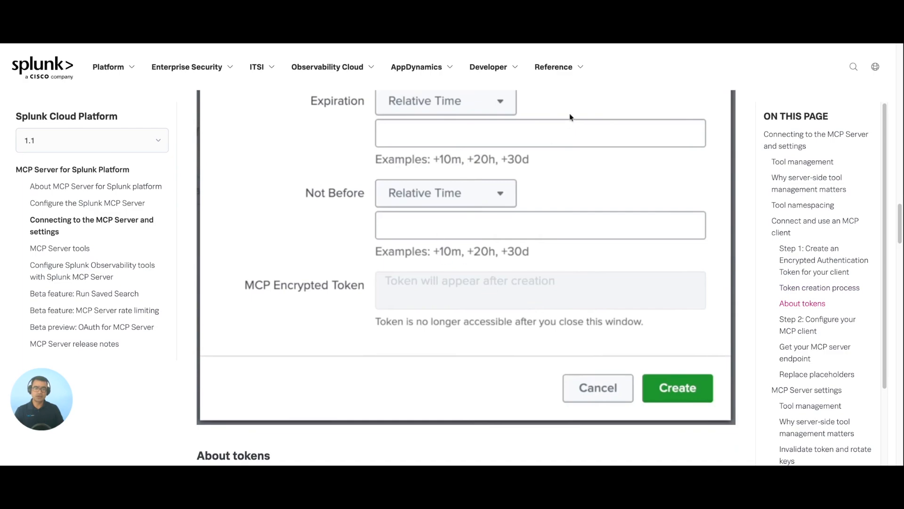
scroll(523, 282, up, 1)
mouse_move(588, 77)
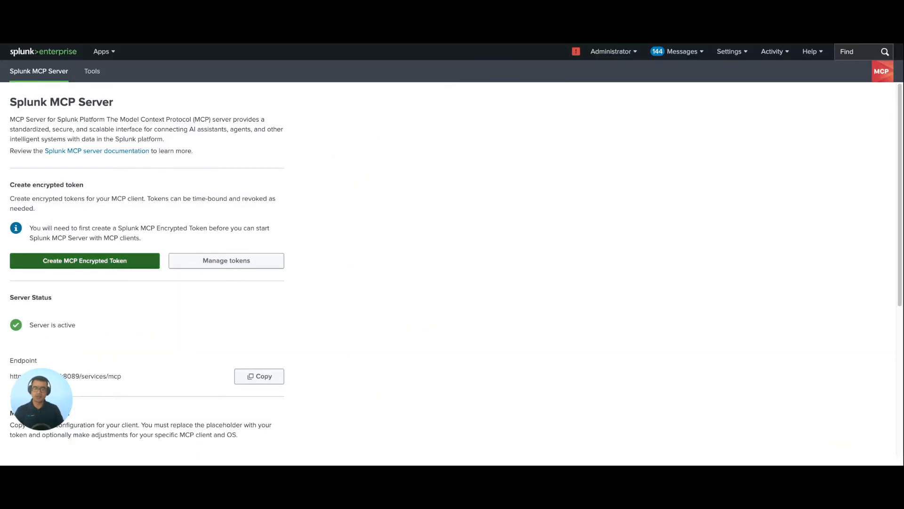
In the Splunk MCP Server app's token management, delete the mcp token issued 6/18/2026 6:44:09 PM GMT
click(225, 268)
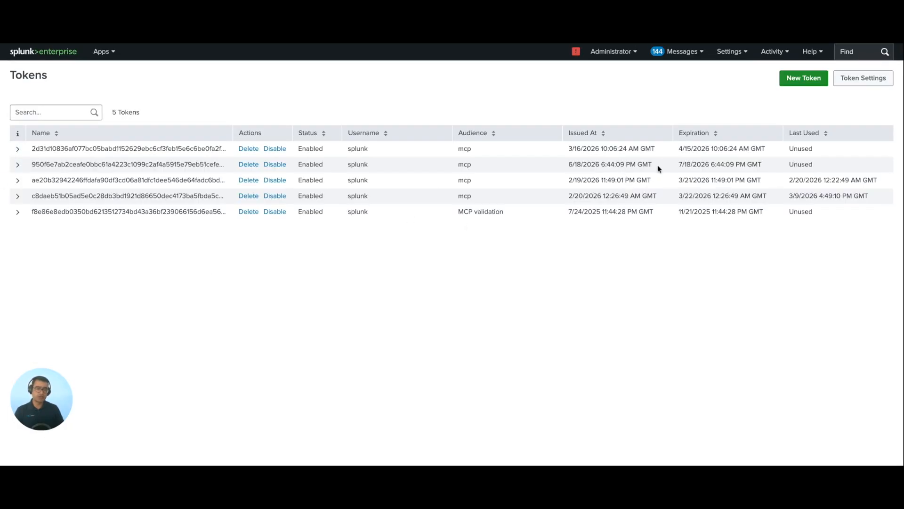
drag(655, 166, 570, 164)
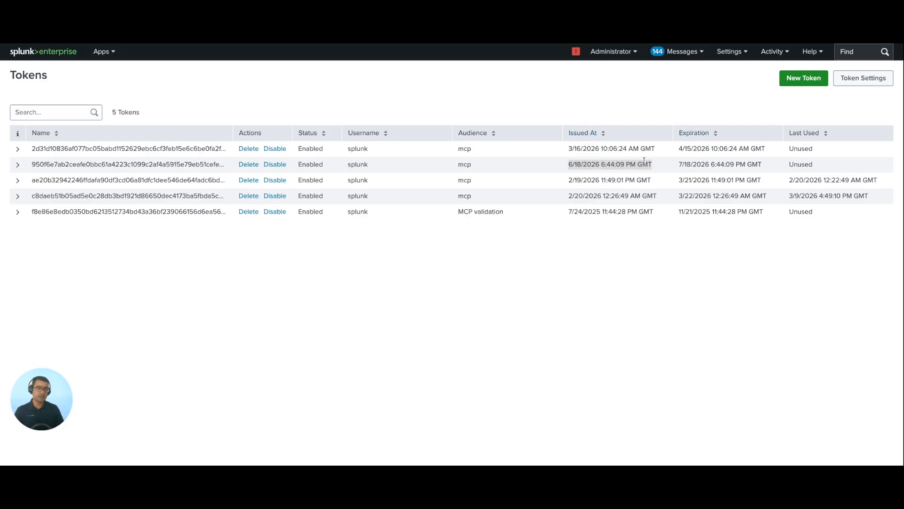
drag(762, 165, 569, 165)
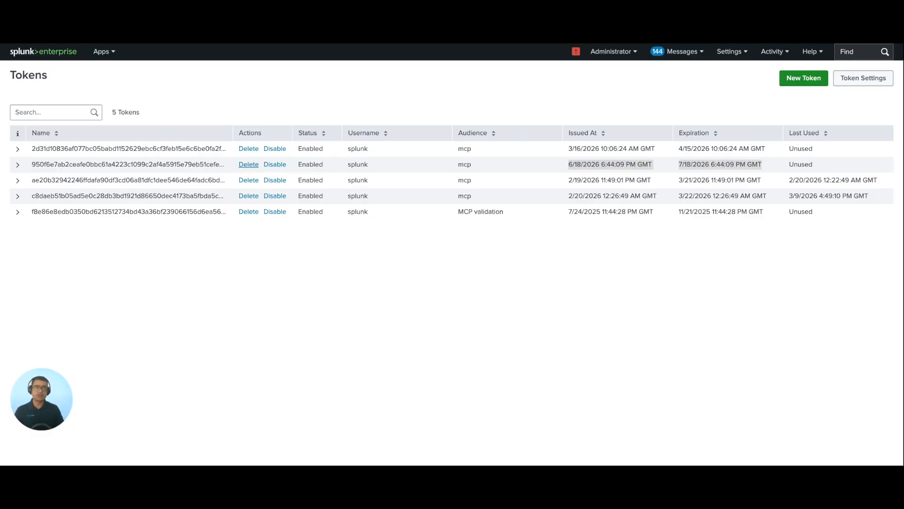
click(249, 165)
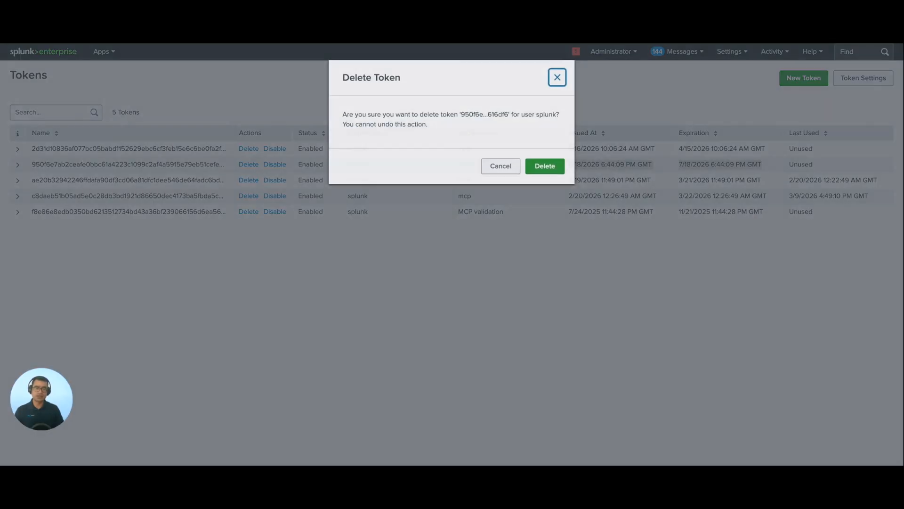
click(543, 169)
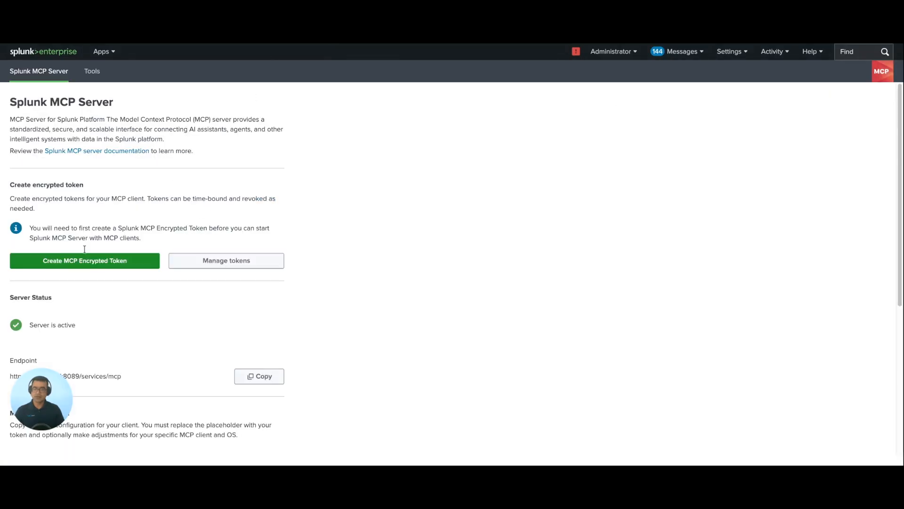
Create an MCP encrypted token for user splunk with a relative expiration of +365d
click(80, 261)
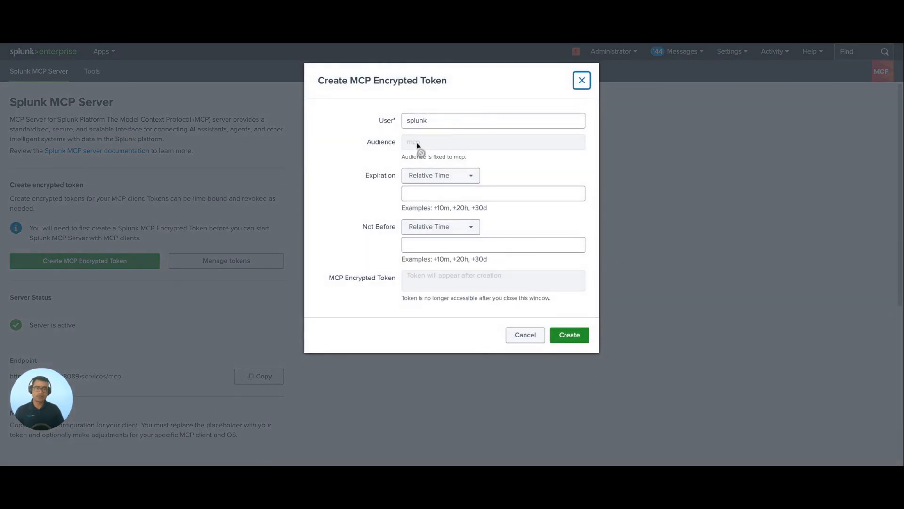
click(466, 191)
text(+365d)
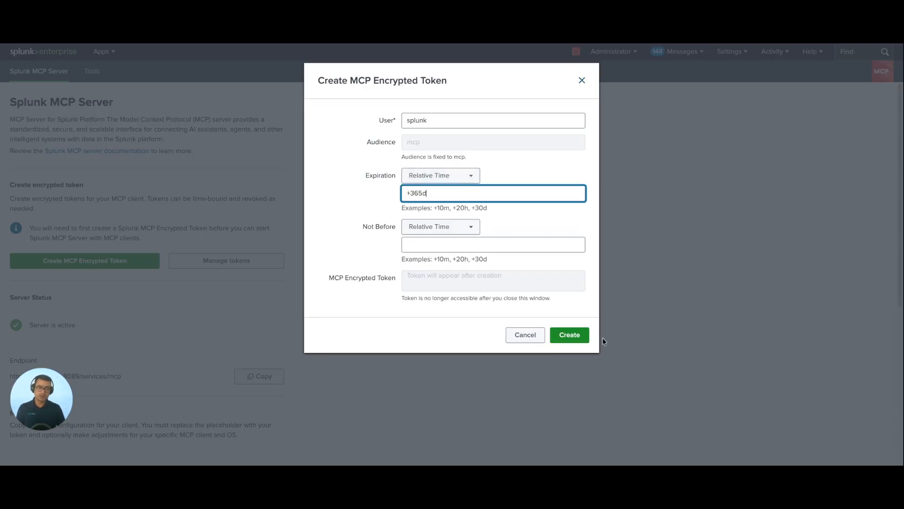
click(580, 342)
Copy the generated MCP encrypted token and close the token creation dialog
click(499, 372)
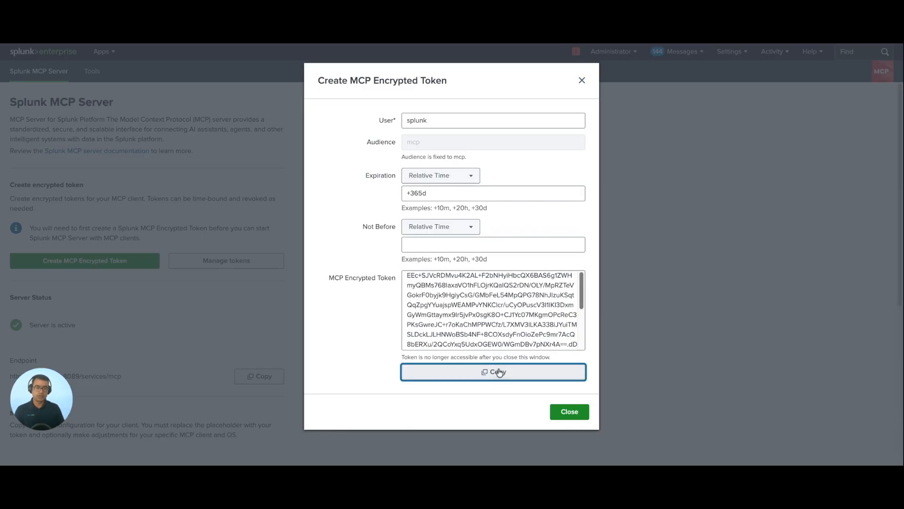
click(1, 354)
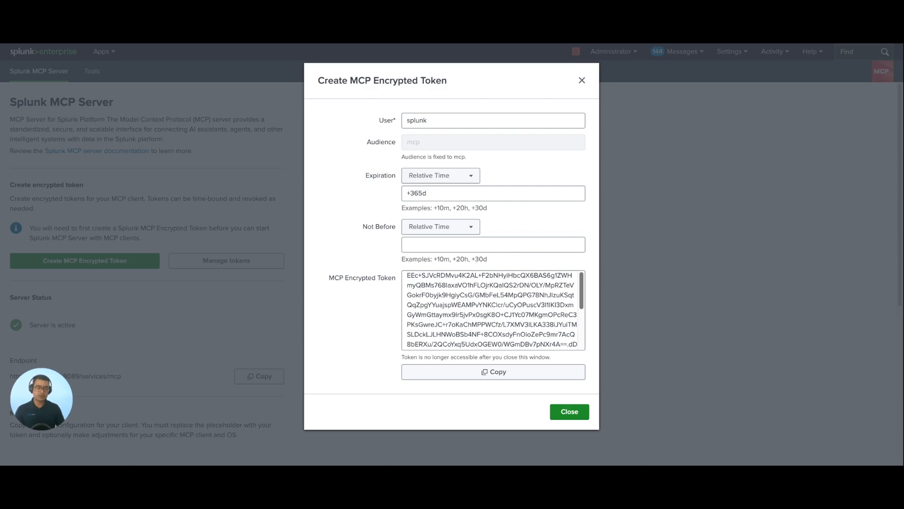
click(494, 372)
click(570, 411)
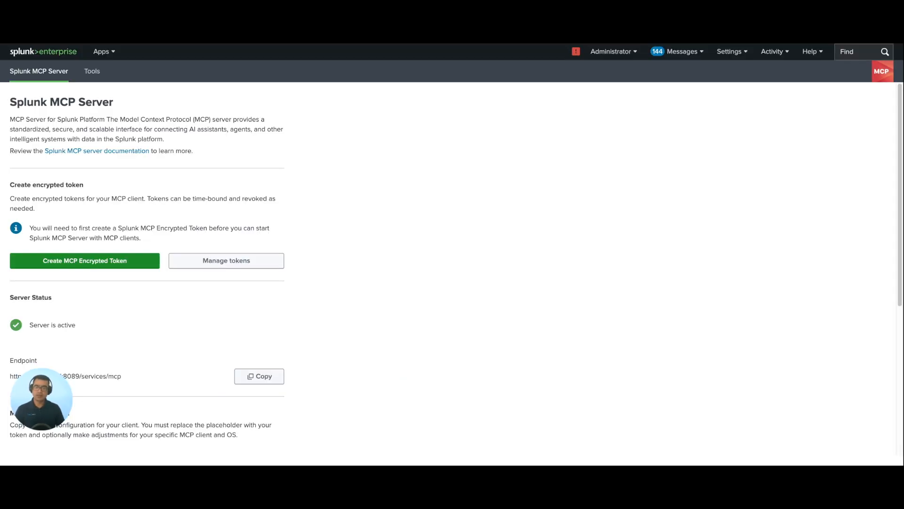
Check the newly created token's issue date, expiration date and expanded details in the token list
click(246, 269)
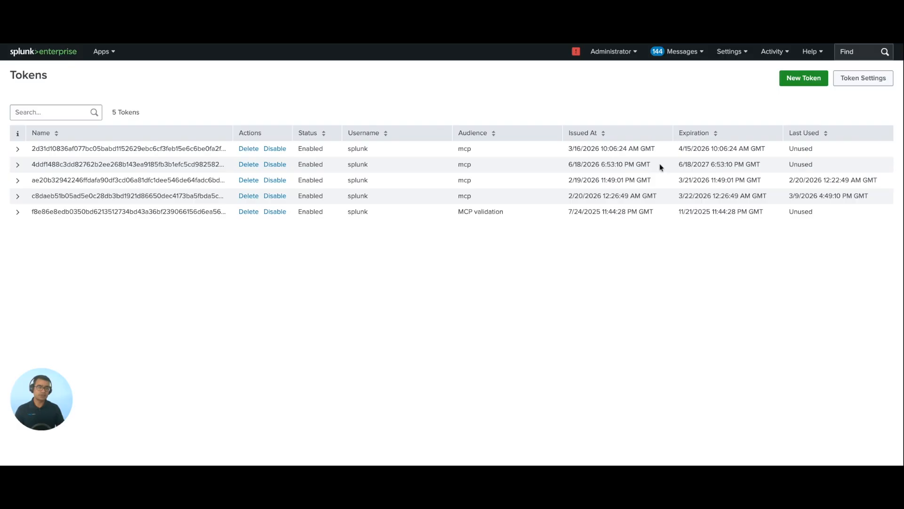
drag(657, 163, 567, 165)
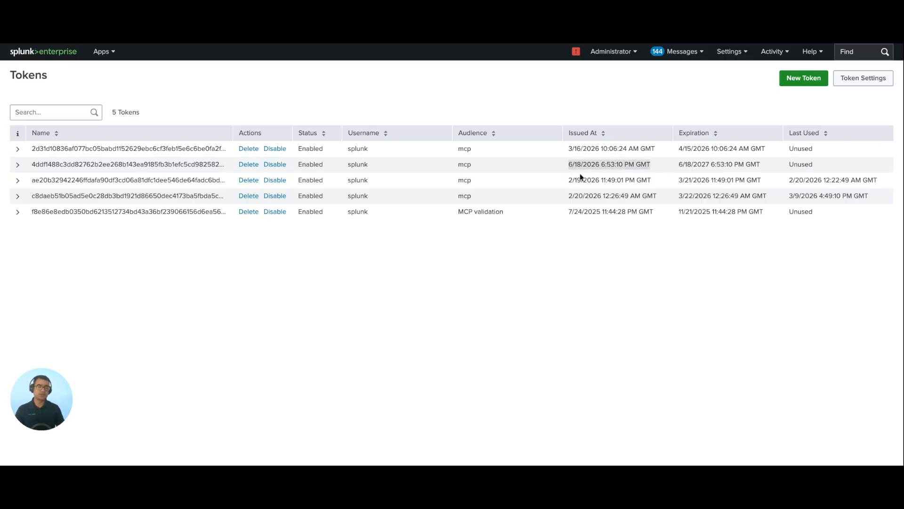
drag(709, 164, 680, 166)
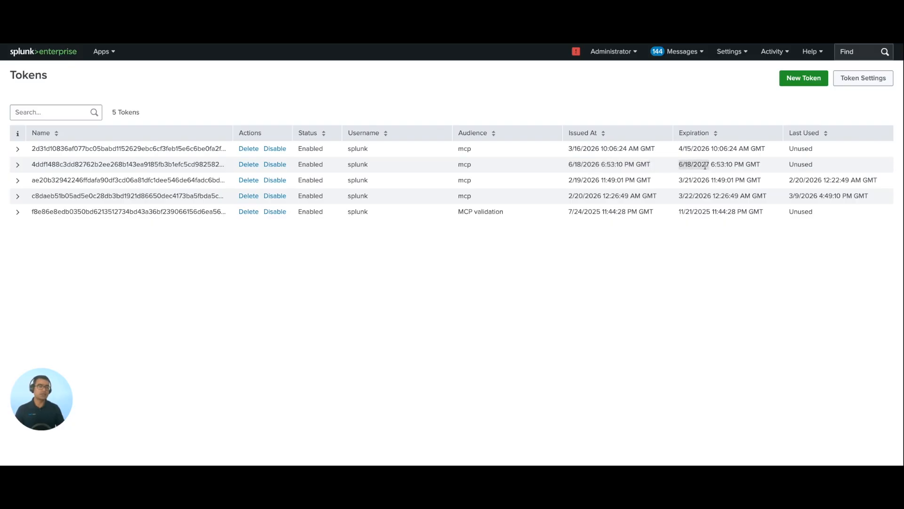
click(18, 166)
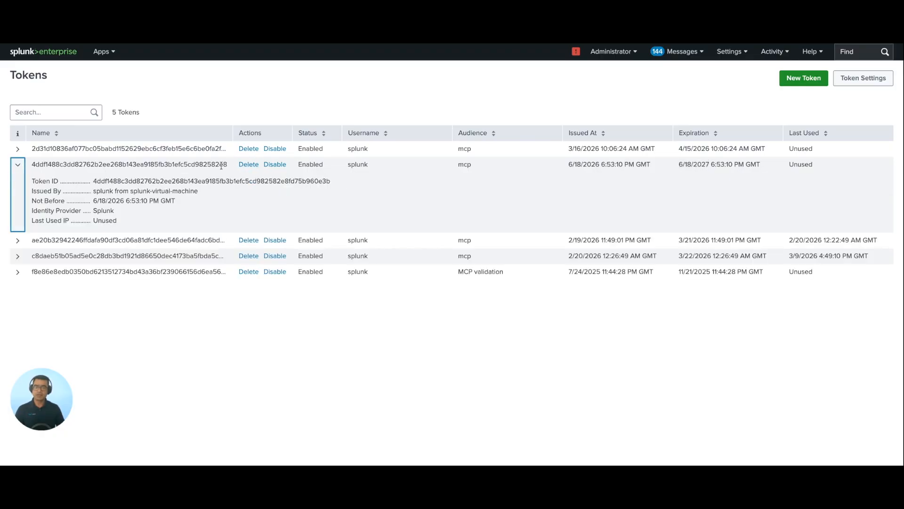
drag(231, 165, 216, 166)
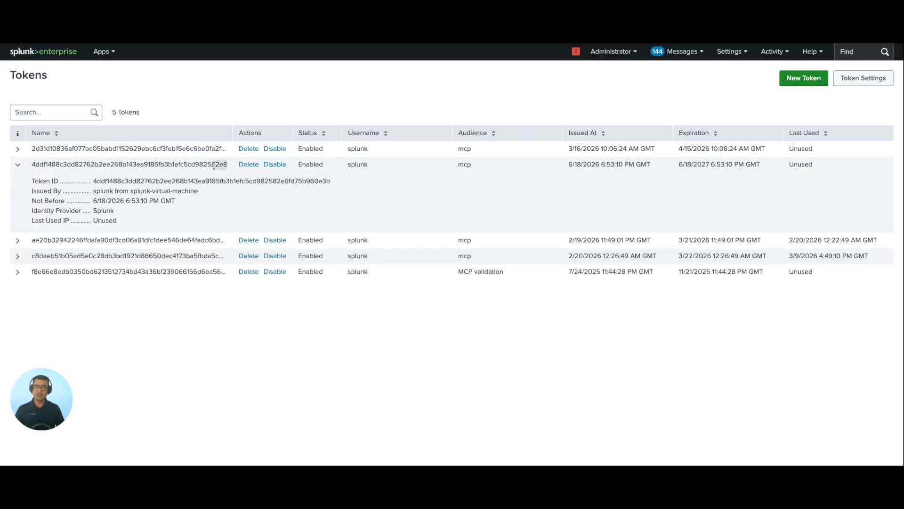
double_click(330, 182)
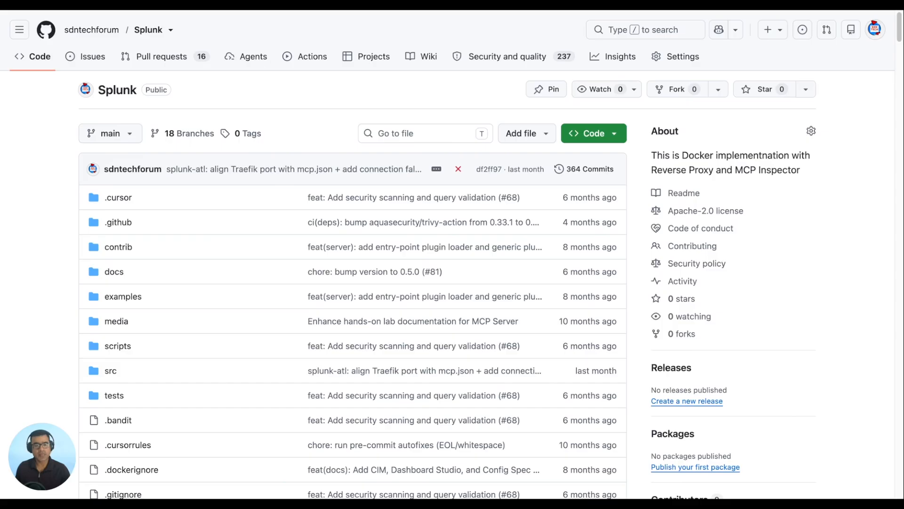
Look through the file list of the Splunk repository on GitHub down to its README
scroll(448, 255, down, 2)
scroll(447, 255, down, 6)
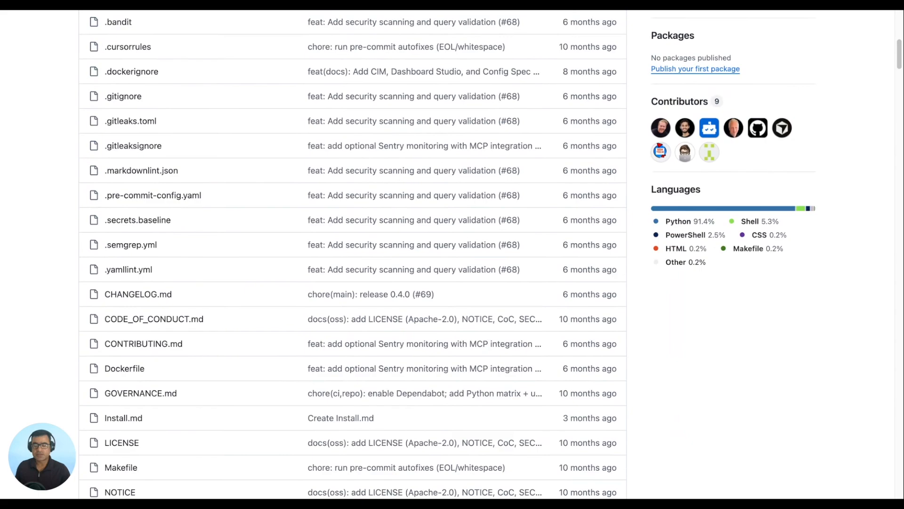
scroll(448, 255, down, 2)
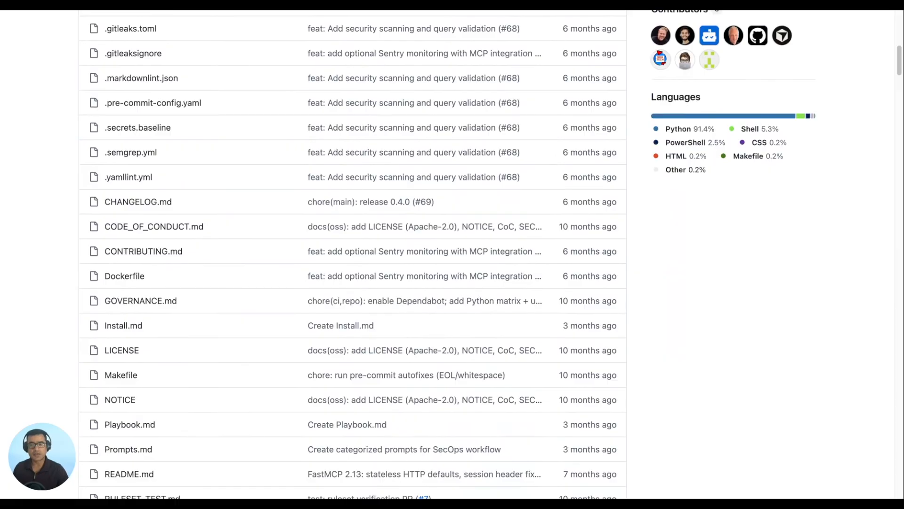
scroll(353, 255, down, 5)
scroll(353, 255, down, 5)
scroll(353, 254, down, 8)
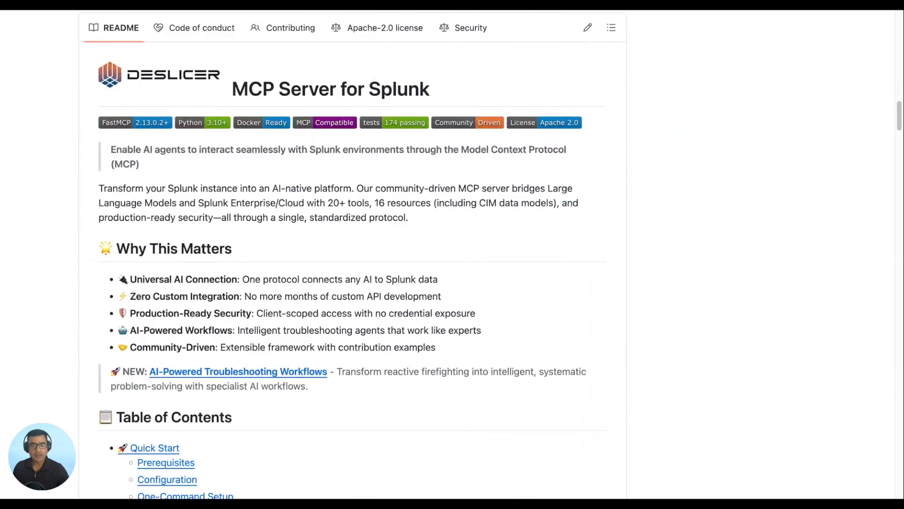
Read the README's configuration, setup and documentation sections, and examine the env block of the Cursor IDE single-tenant example
scroll(353, 255, down, 10)
scroll(353, 255, down, 16)
scroll(354, 254, up, 5)
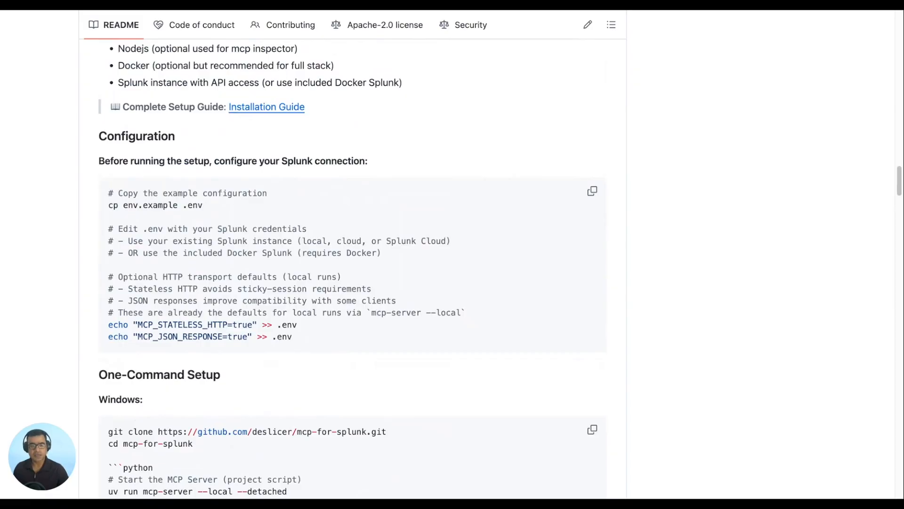
scroll(352, 264, down, 2)
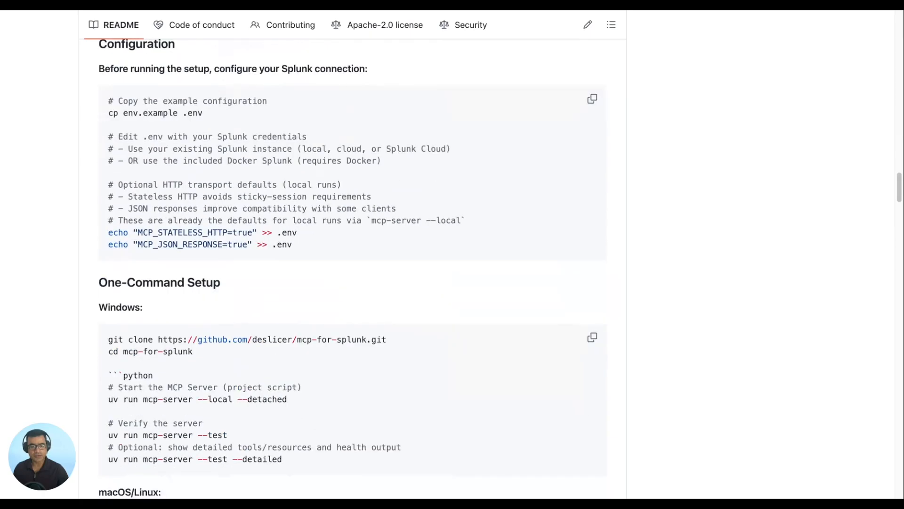
scroll(352, 264, down, 15)
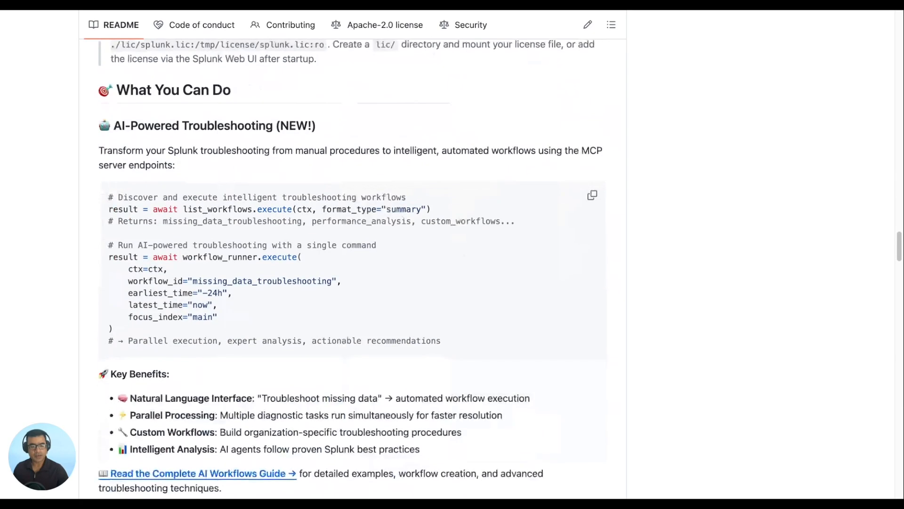
scroll(352, 269, down, 15)
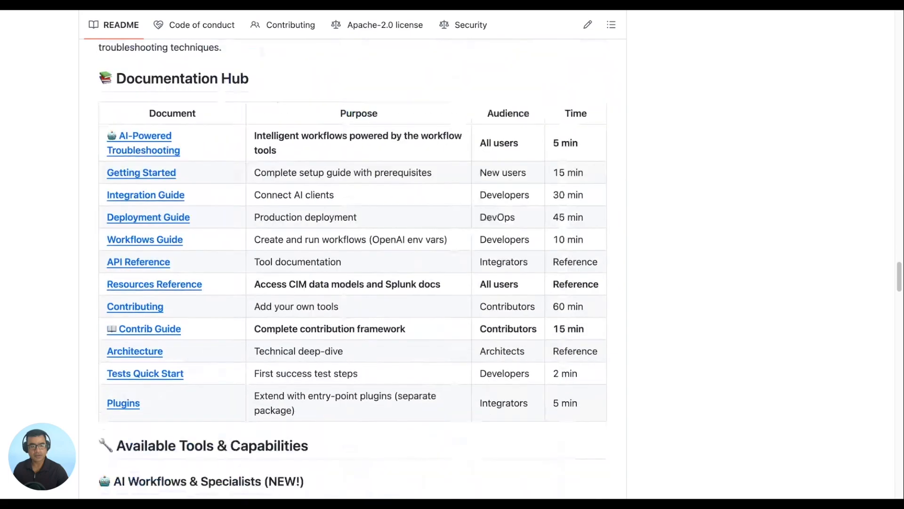
scroll(353, 268, down, 12)
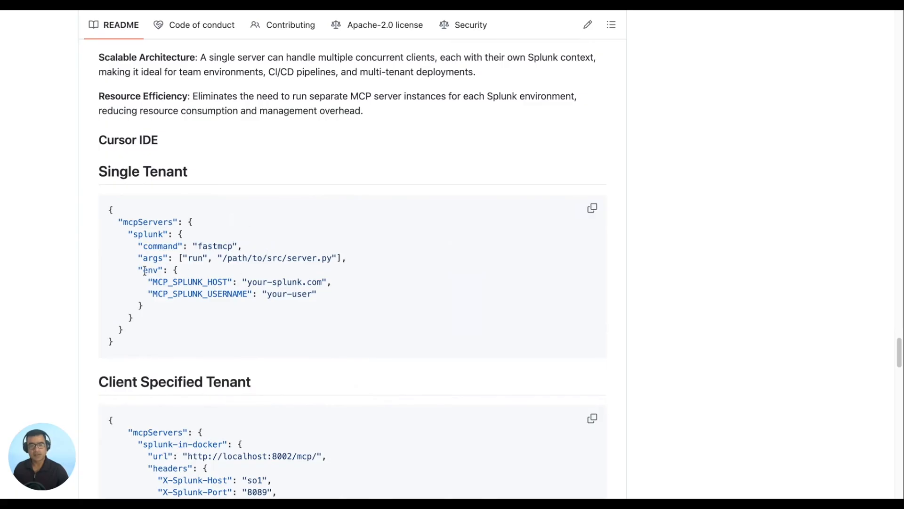
drag(144, 270, 324, 300)
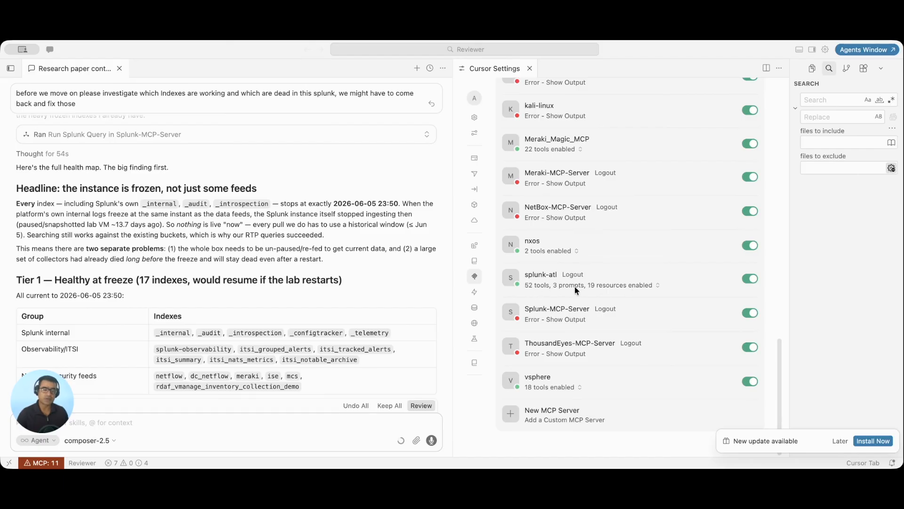
In Cursor's MCP server settings, expand the list of tools enabled for the splunk-atl server
click(658, 286)
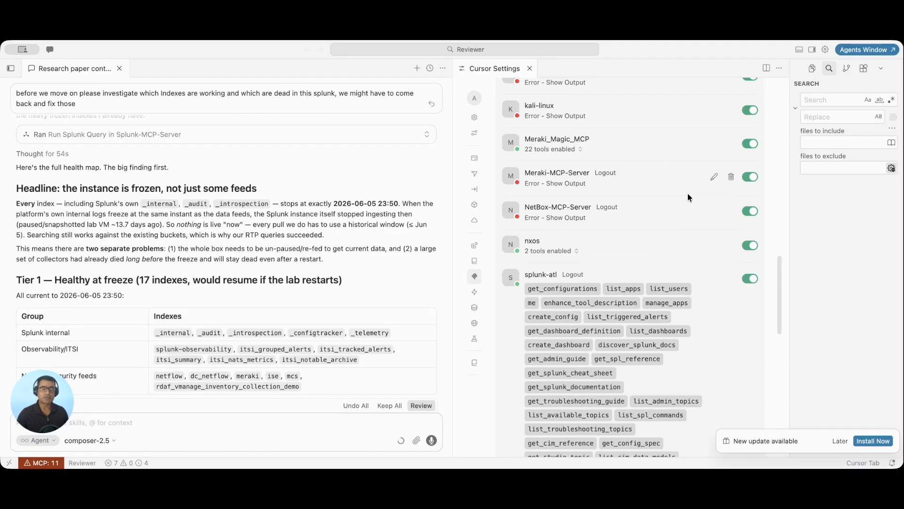
Look through the splunk-atl server's full list of tools, prompts and resources, and collapse the list
scroll(670, 353, down, 3)
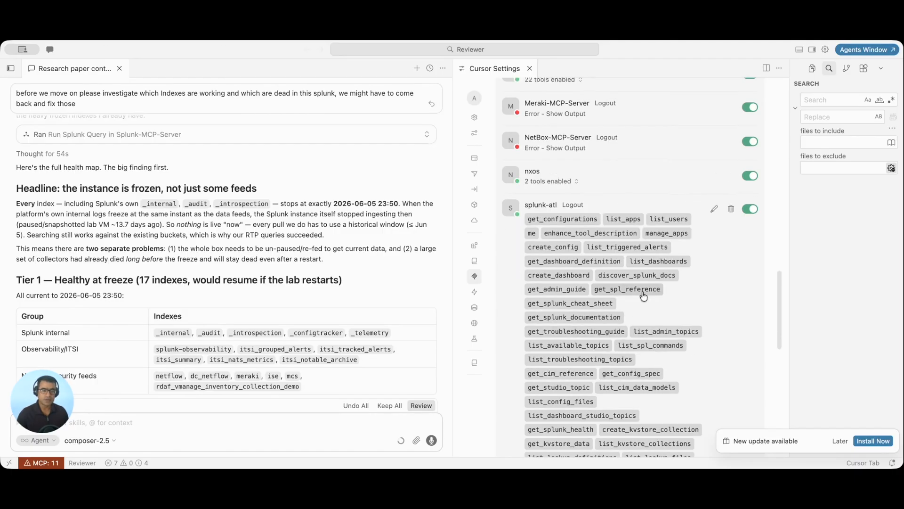
scroll(677, 369, down, 15)
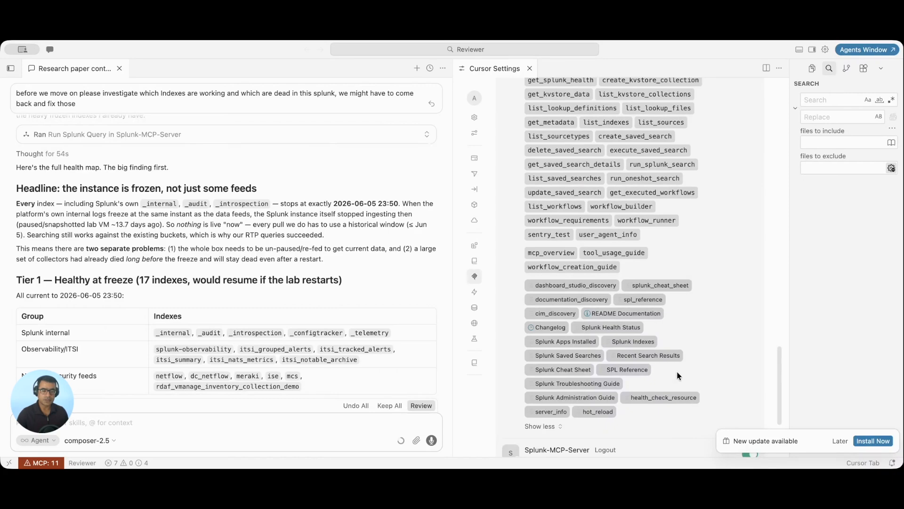
scroll(664, 259, up, 12)
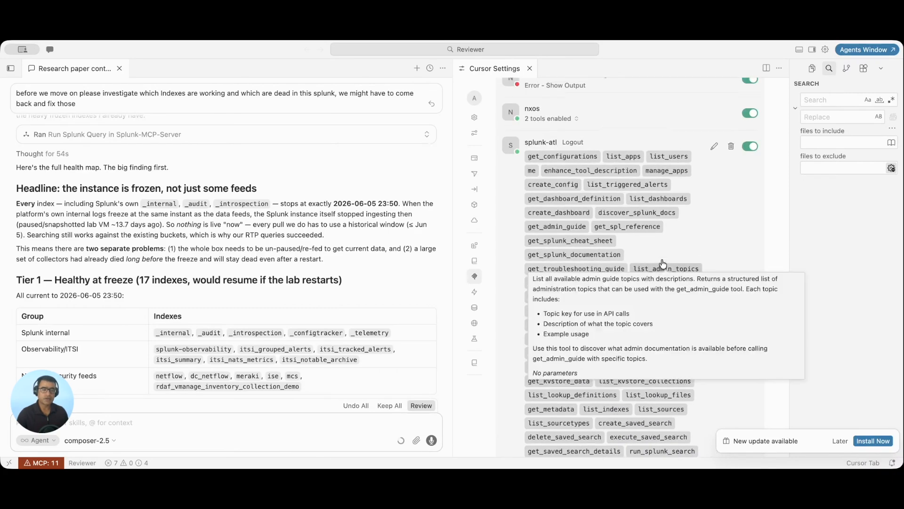
scroll(664, 260, up, 2)
scroll(626, 264, down, 6)
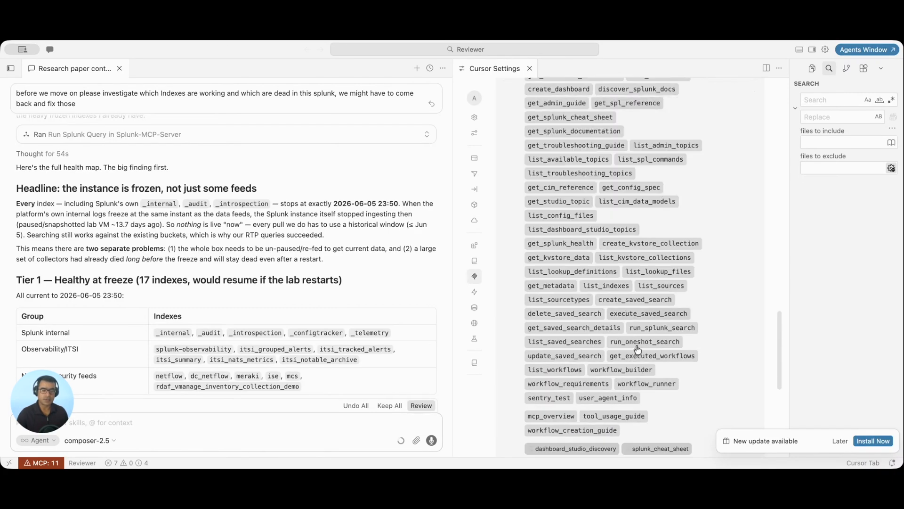
scroll(637, 349, down, 3)
click(542, 286)
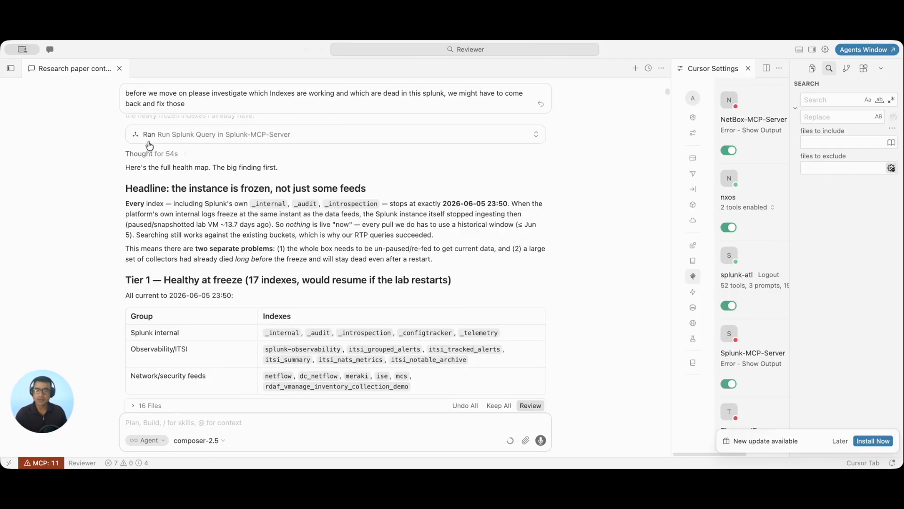
Read the chat's Splunk index health report from its headline through Tiers 1 to 3, the fix priorities and the closing question about saving it
scroll(258, 192, up, 3)
scroll(259, 192, down, 5)
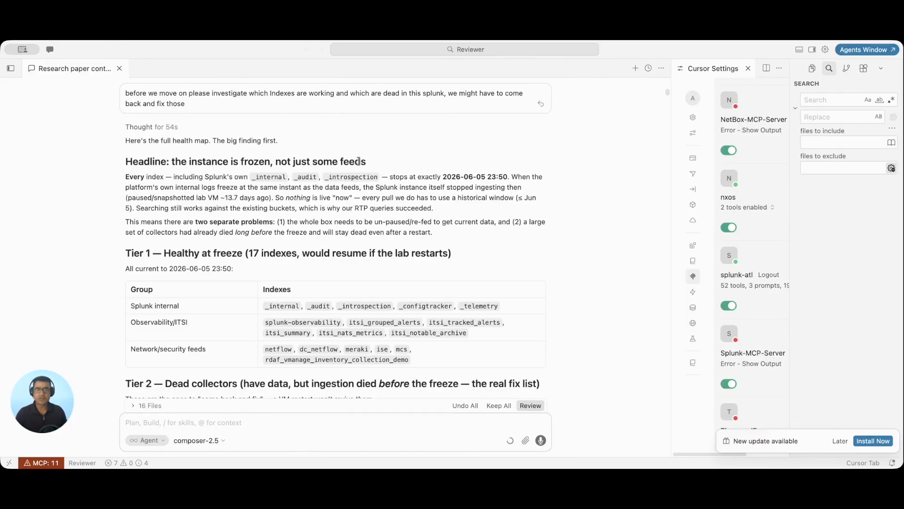
drag(367, 163, 229, 163)
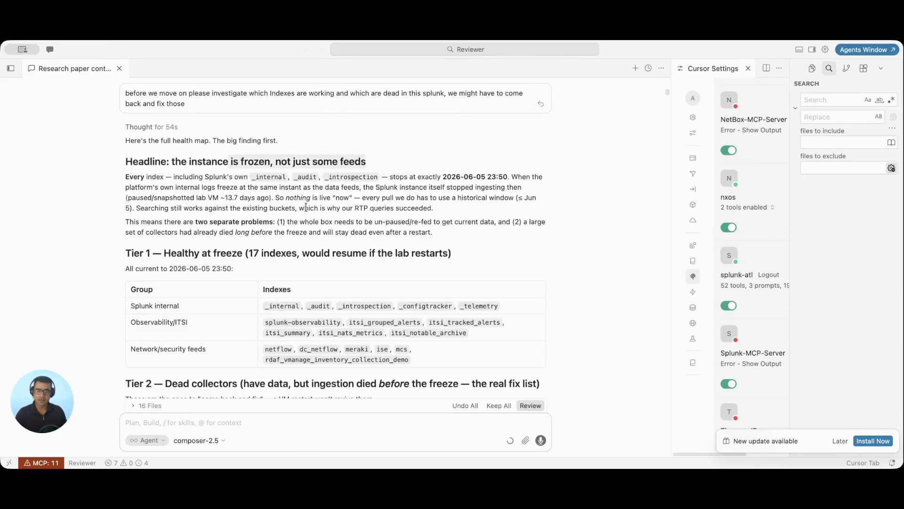
scroll(332, 268, down, 2)
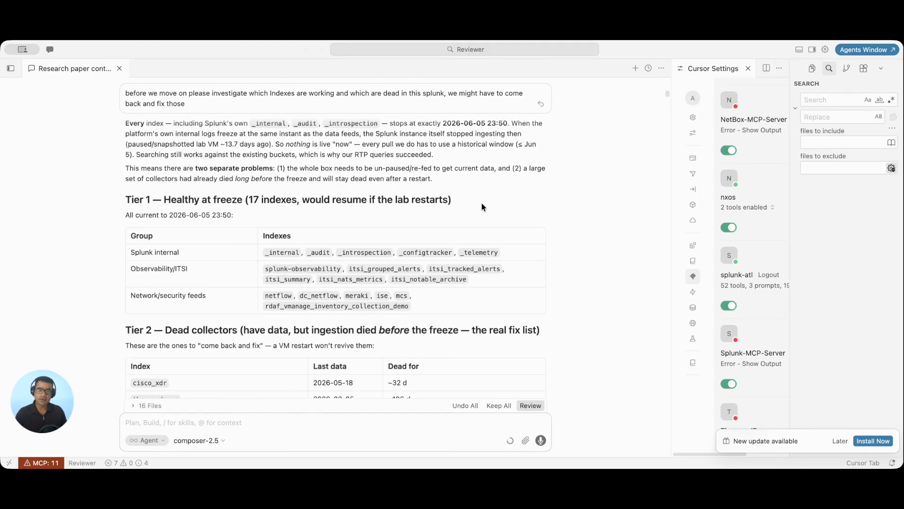
scroll(415, 207, down, 3)
scroll(442, 196, down, 4)
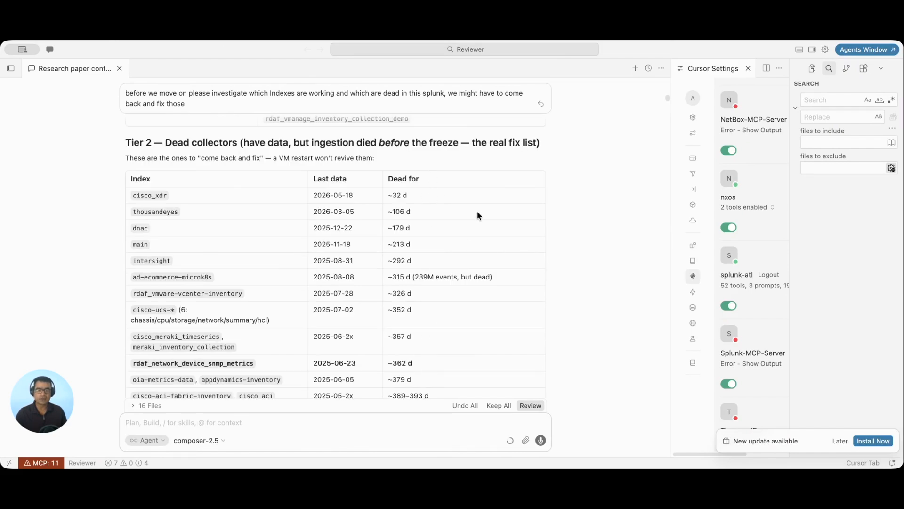
scroll(434, 319, down, 10)
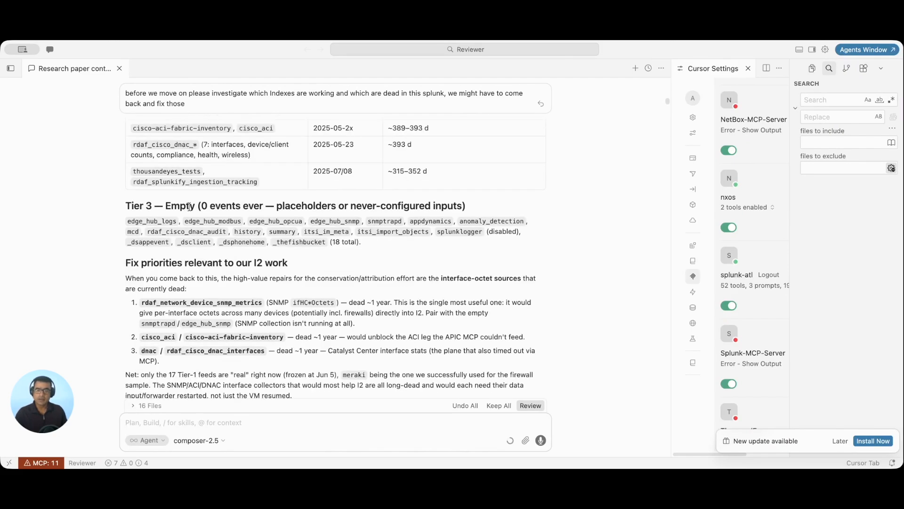
scroll(339, 273, down, 4)
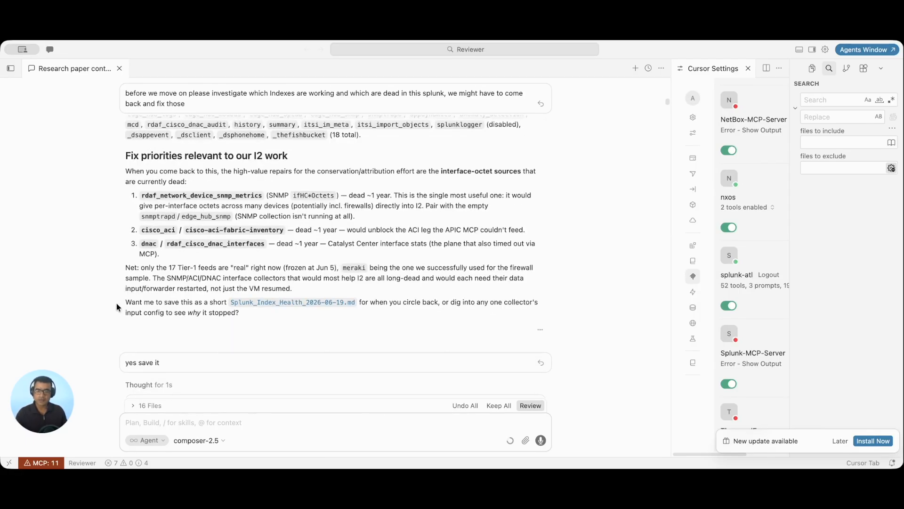
drag(125, 303, 147, 296)
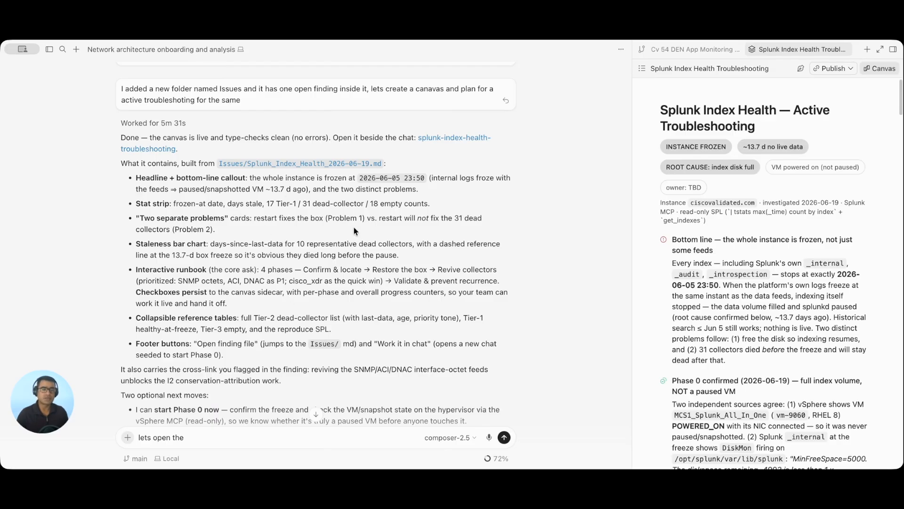
In the network architecture onboarding chat, read the canvas plan summary, the Phase 0 findings, the updated artifacts and the Phase 1 needs
scroll(354, 227, down, 8)
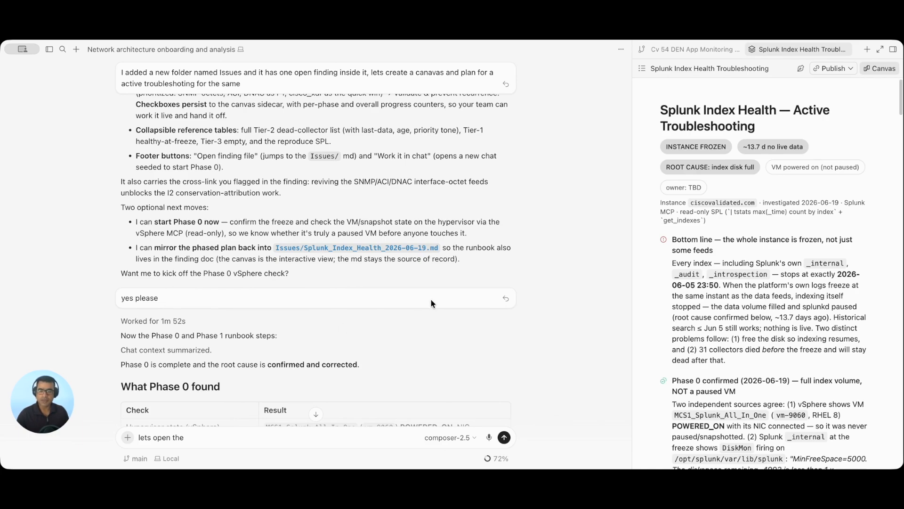
scroll(336, 271, down, 3)
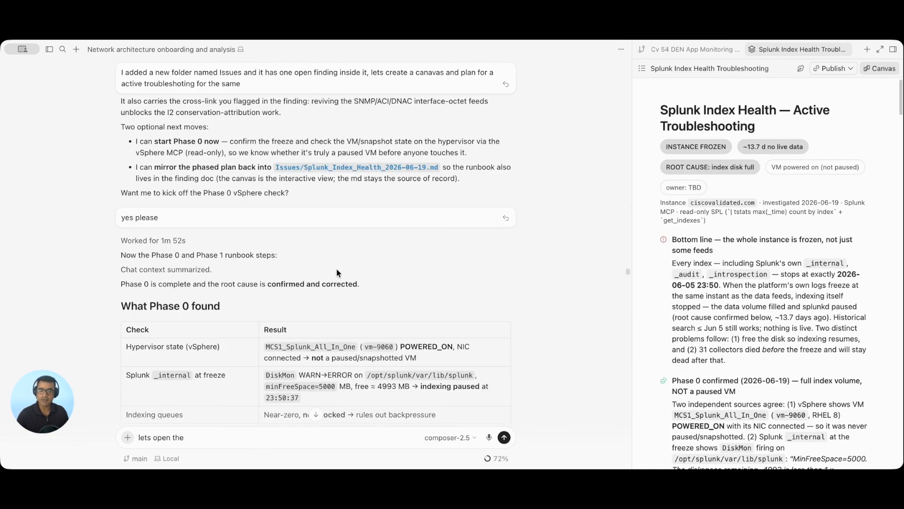
scroll(336, 269, down, 4)
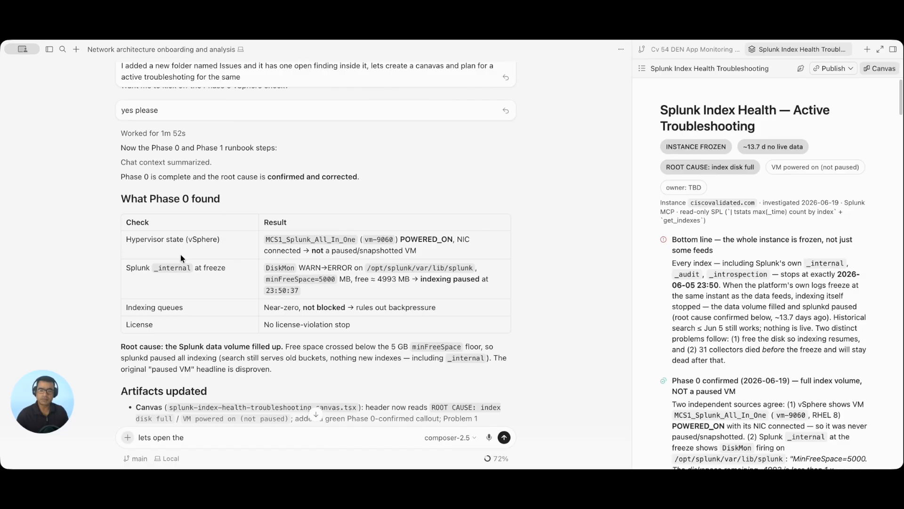
scroll(180, 254, down, 3)
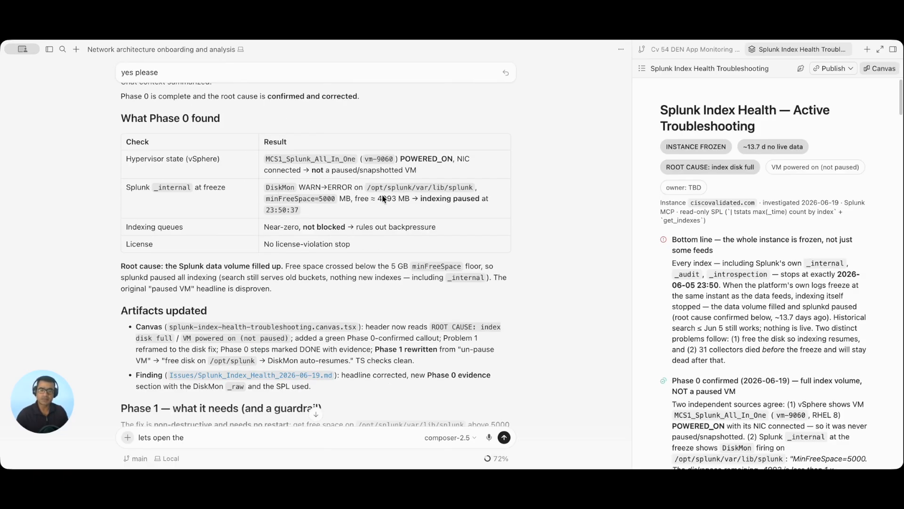
scroll(384, 199, down, 2)
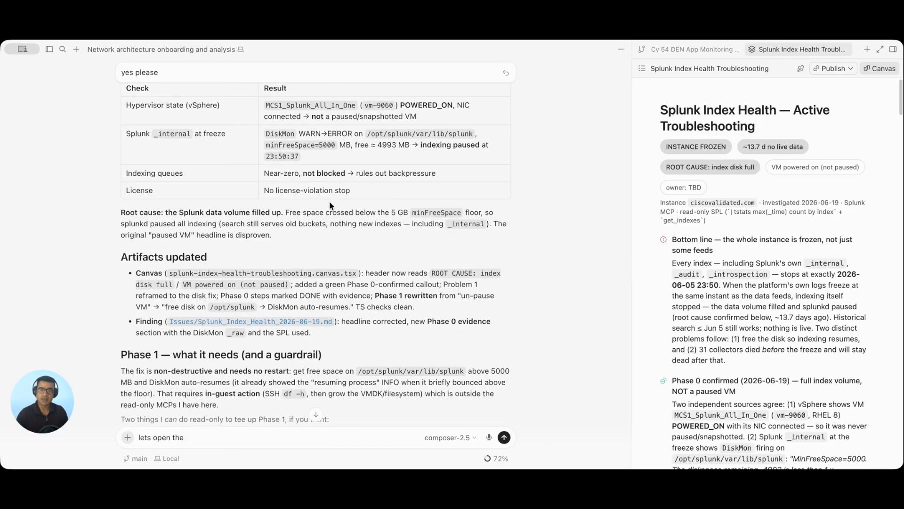
scroll(406, 204, down, 2)
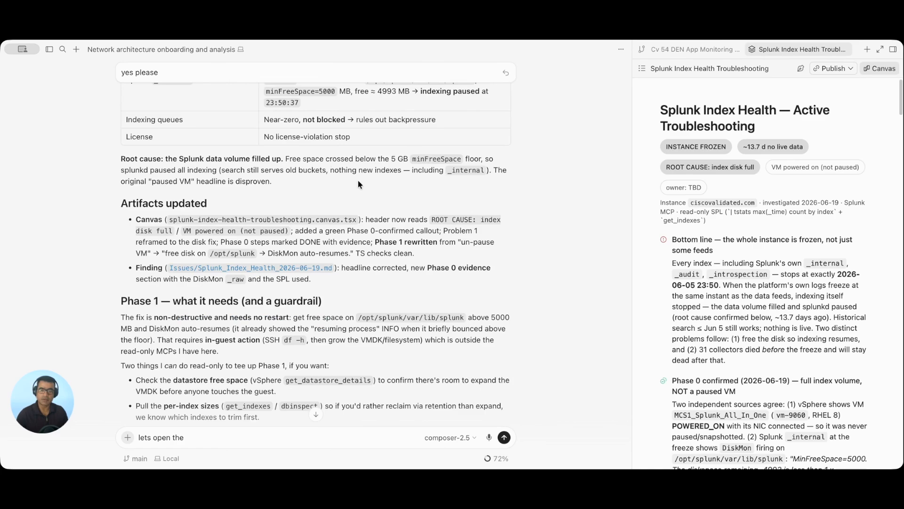
scroll(374, 190, down, 3)
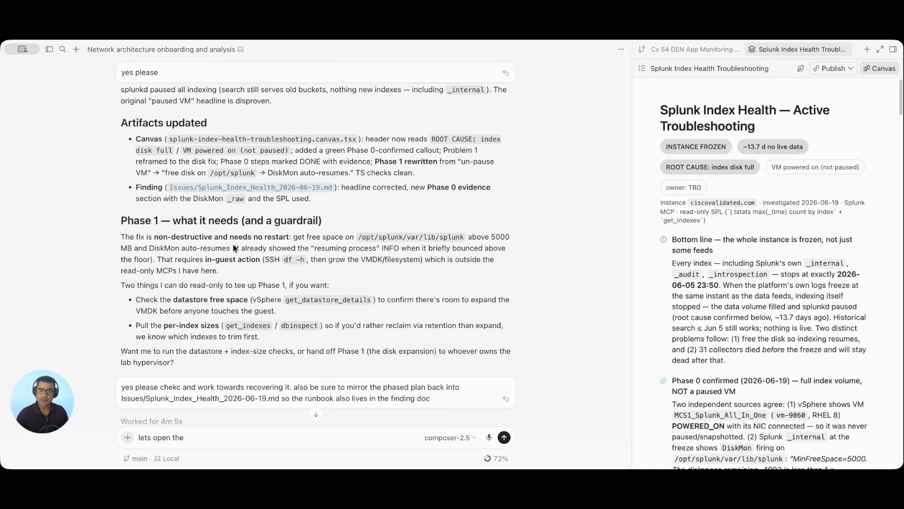
Read the agent's recovery reply, covering the read-only prep, recommended recovery Option A, the limitation and the updated artifacts
scroll(137, 192, down, 10)
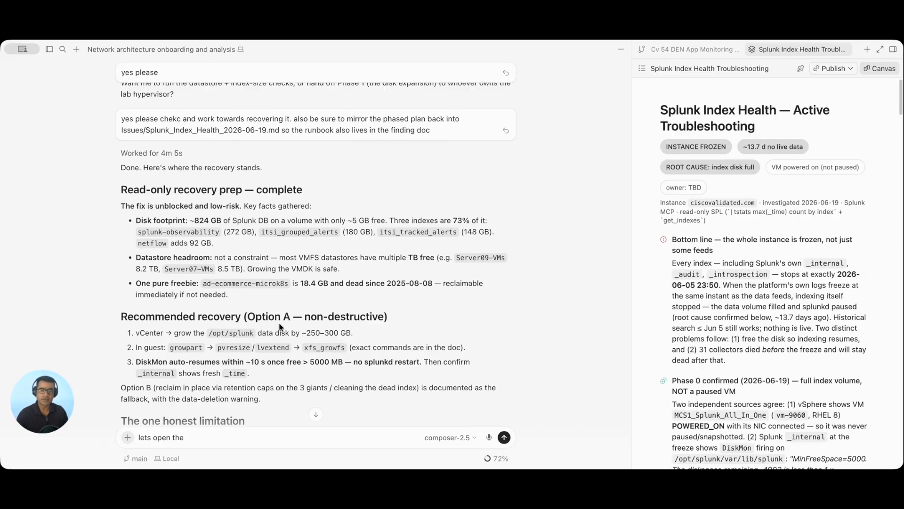
scroll(371, 325, down, 3)
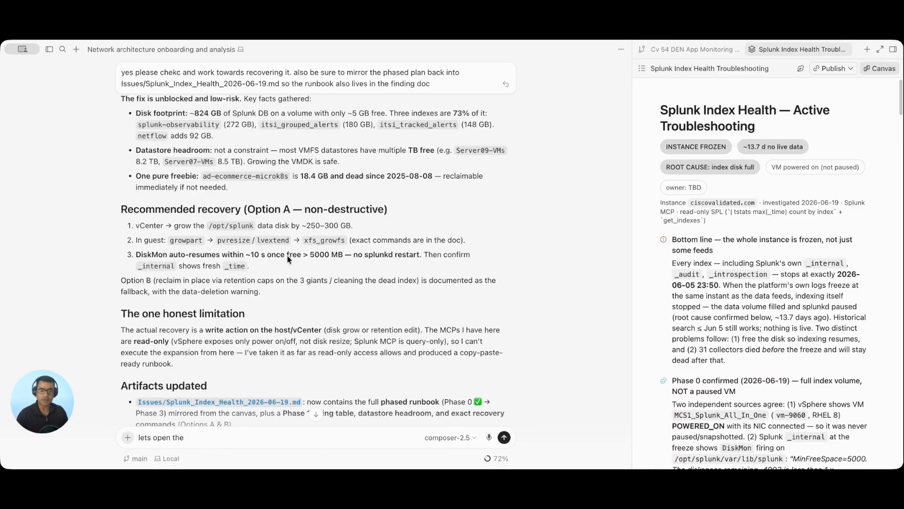
scroll(287, 255, down, 5)
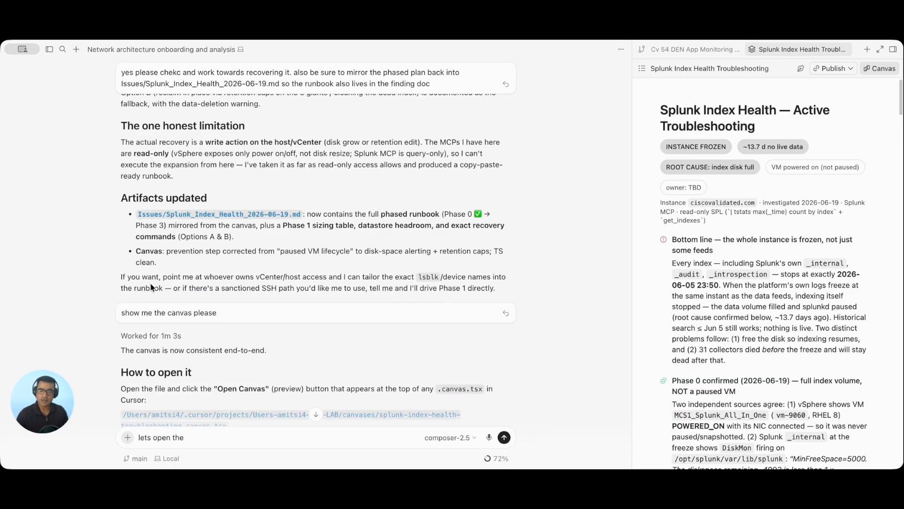
scroll(329, 260, up, 1)
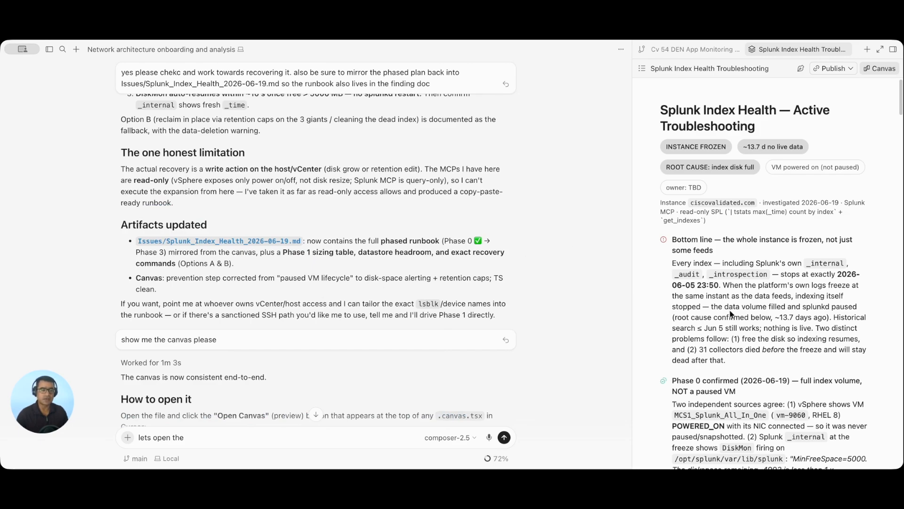
Widen the Splunk Index Health canvas and examine its summary, problem cards, recovery options and days-since-last-data chart
drag(631, 250, 206, 251)
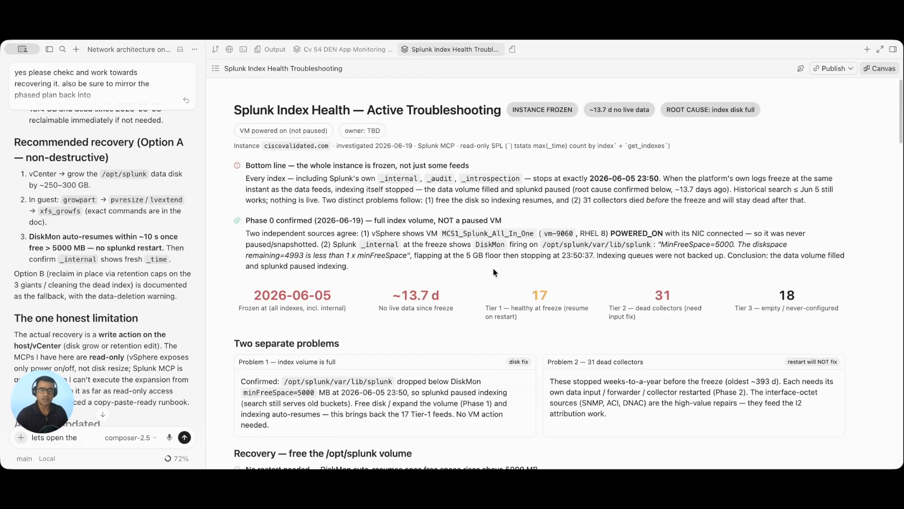
scroll(278, 307, down, 1)
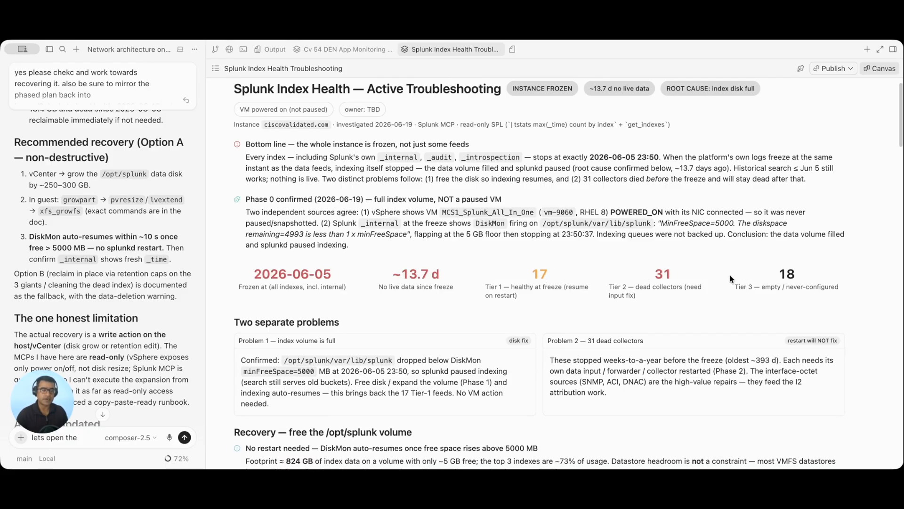
scroll(730, 277, down, 5)
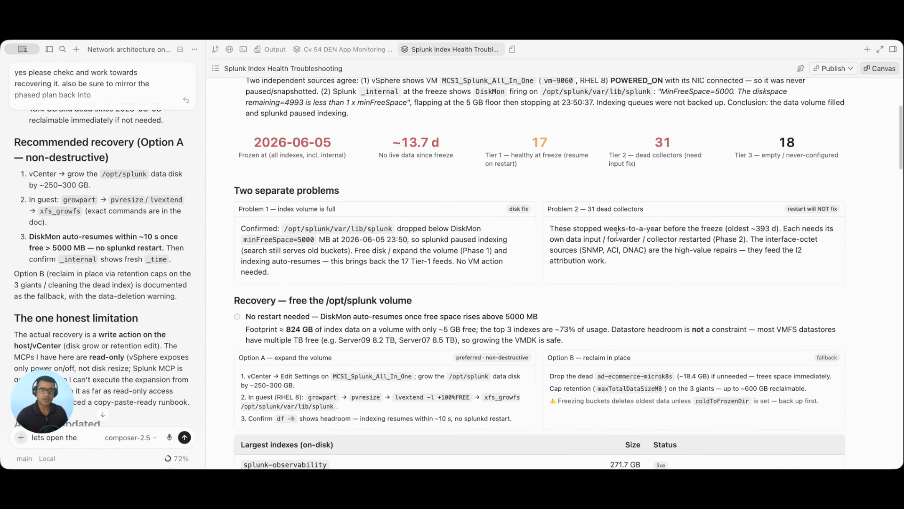
scroll(587, 271, down, 1)
scroll(588, 271, down, 3)
scroll(674, 305, down, 1)
scroll(675, 305, down, 8)
scroll(587, 337, down, 10)
mouse_move(519, 194)
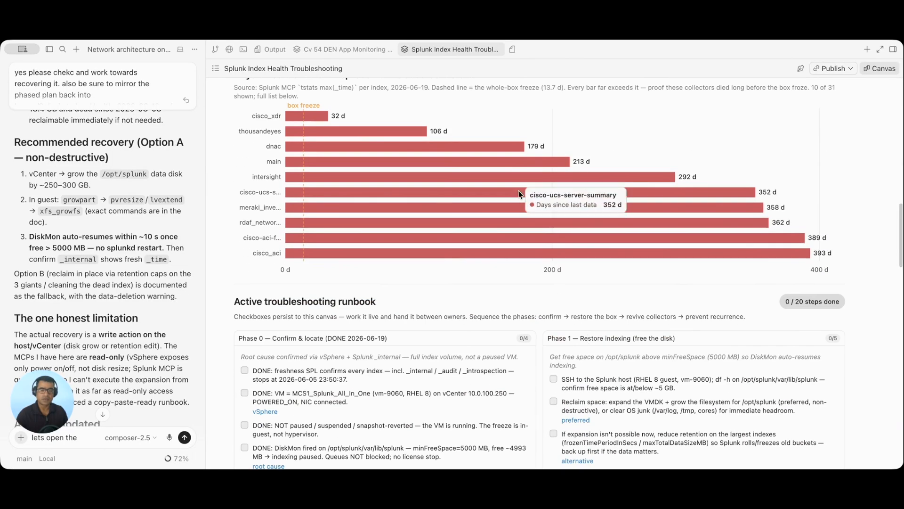
Examine Phases 0 to 3 of the canvas's Active troubleshooting runbook and highlight the runbook's heading
scroll(545, 247, down, 12)
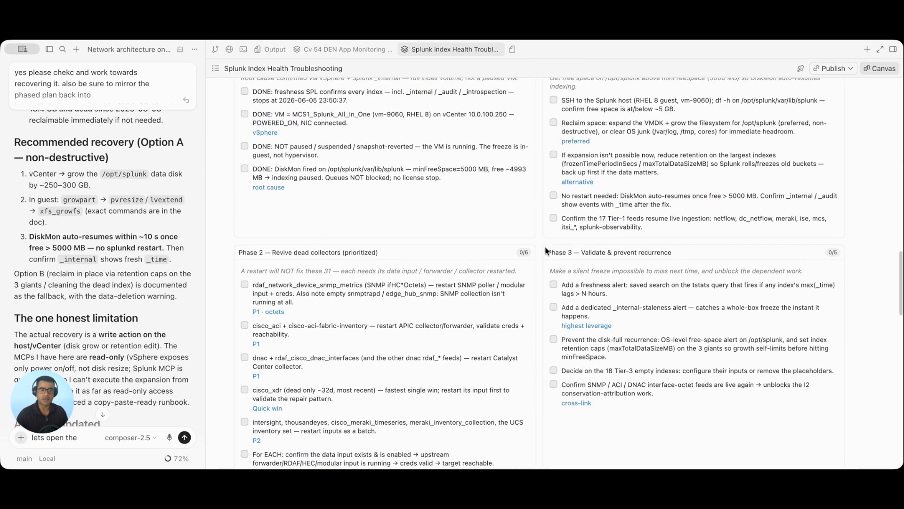
scroll(599, 243, up, 15)
scroll(598, 243, down, 10)
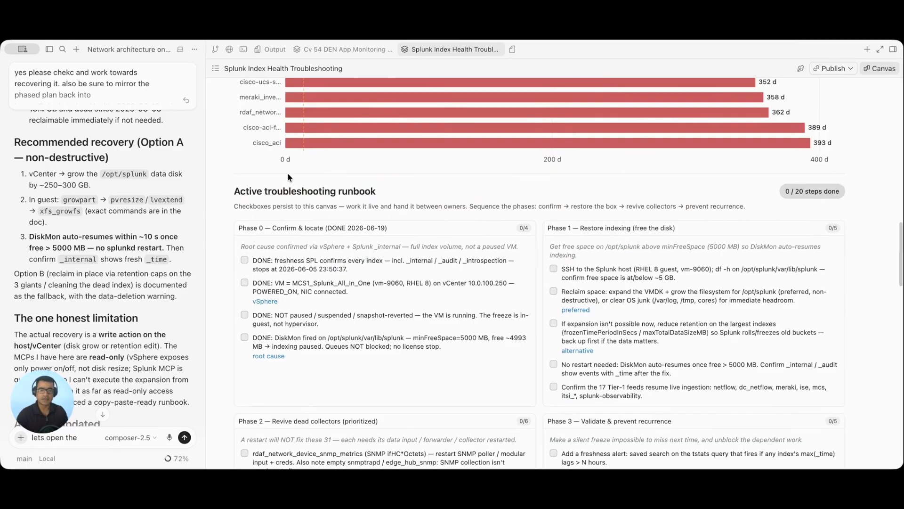
drag(232, 192, 380, 189)
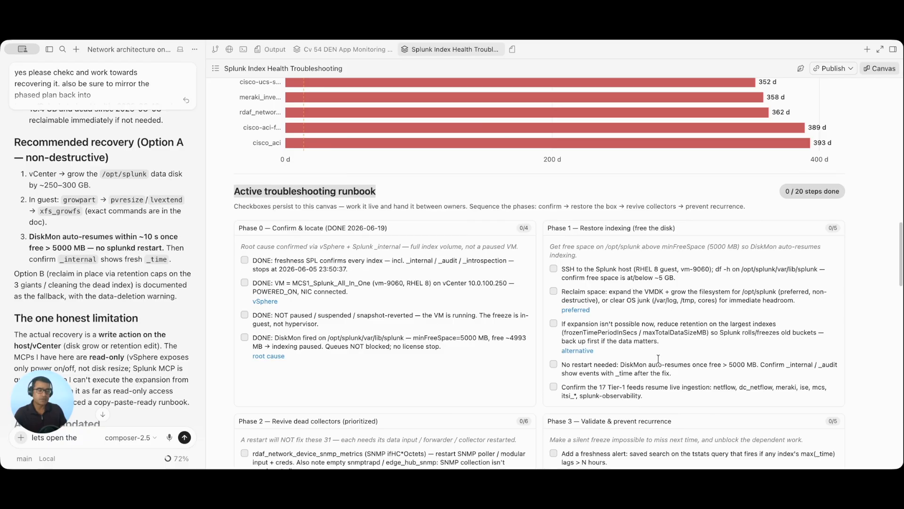
Toggle the completion checkbox of the Phase 1 step about SSH to the Splunk host on and off
click(553, 269)
click(554, 271)
click(554, 270)
click(553, 270)
Look through the canvas's dead-collector inventory, recheck the recovery options, largest indexes and runbook phases, and return to the summary
scroll(592, 365, down, 15)
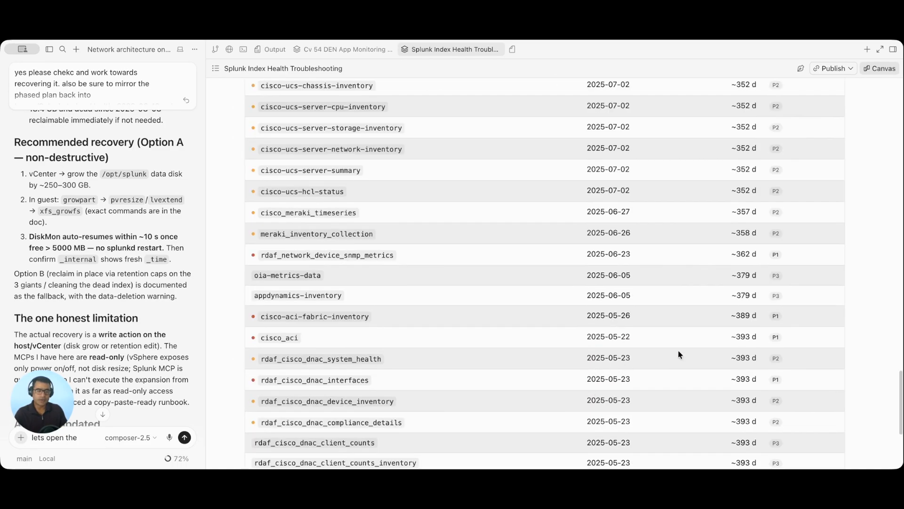
scroll(676, 352, down, 5)
scroll(612, 351, up, 20)
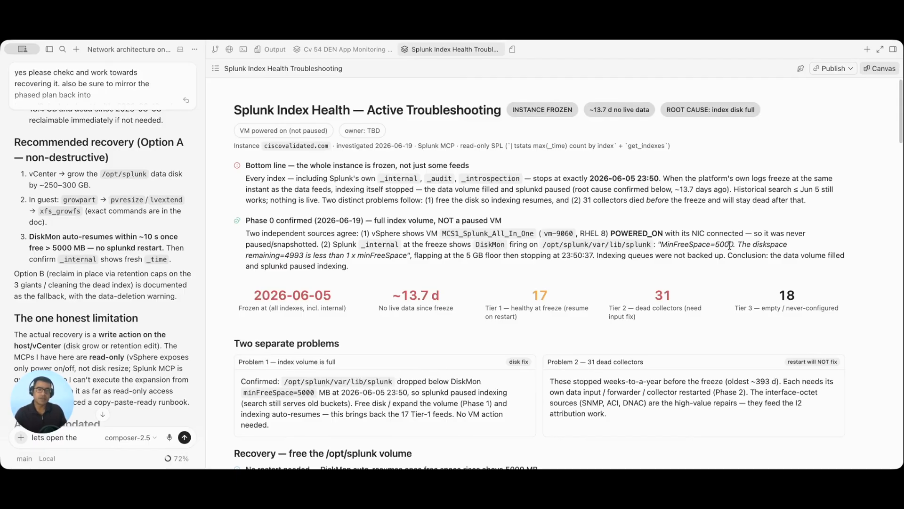
scroll(739, 247, down, 10)
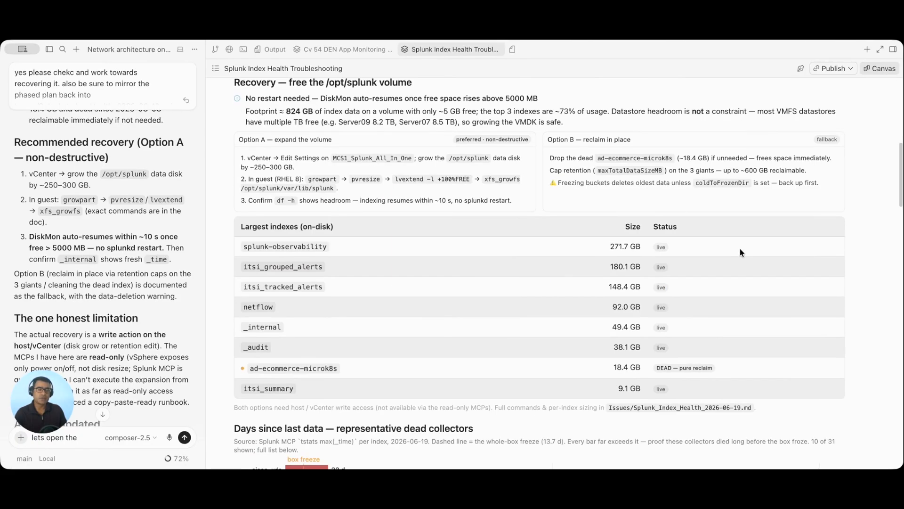
scroll(739, 247, down, 5)
scroll(740, 248, down, 7)
scroll(740, 253, down, 4)
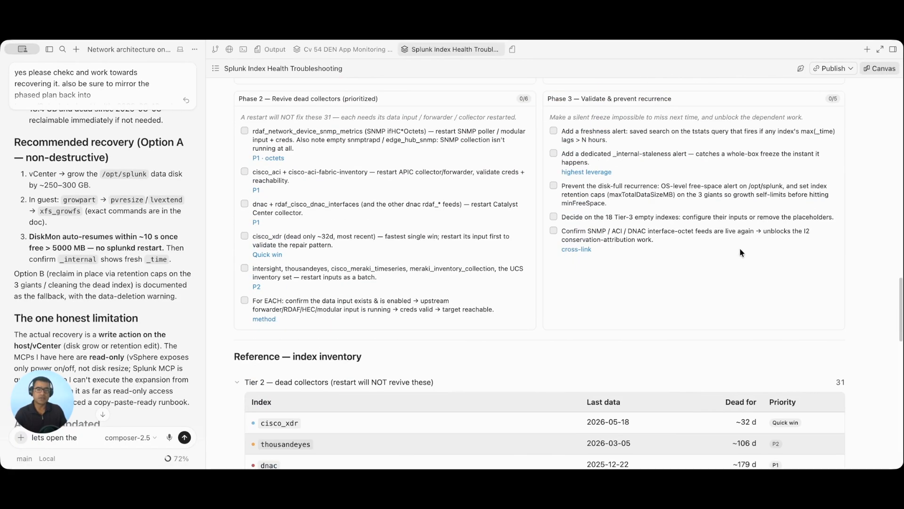
scroll(740, 253, up, 12)
scroll(741, 249, up, 15)
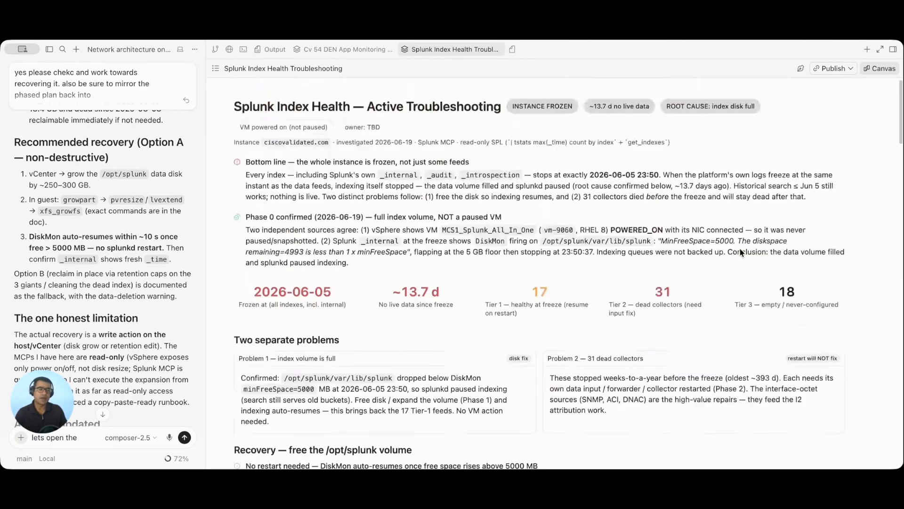